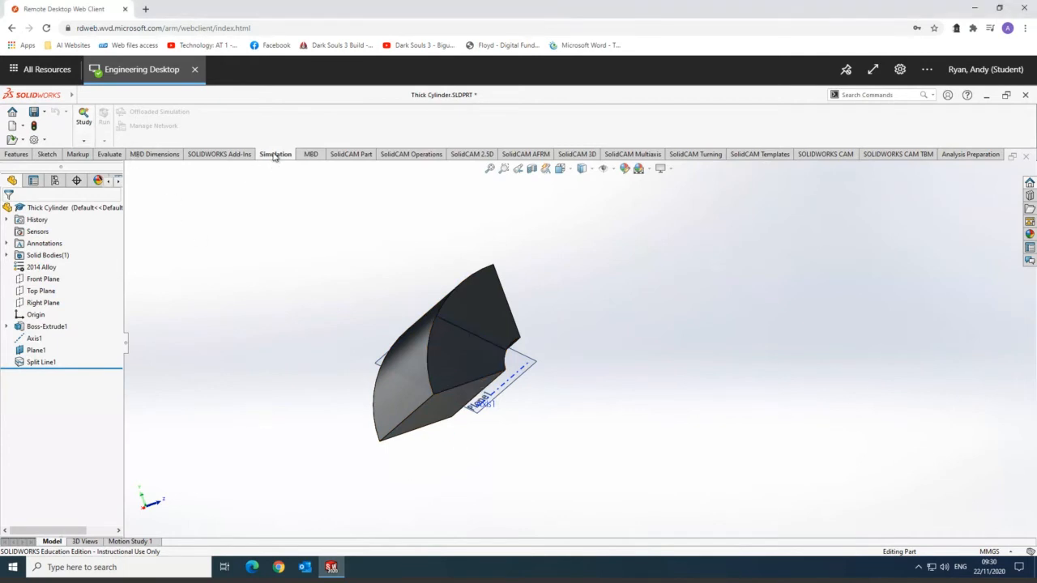
Step: Create a static simulation study of the thick cylinder named "Pressure FEA"
{"action": "left_click", "coordinate": [85, 118]}
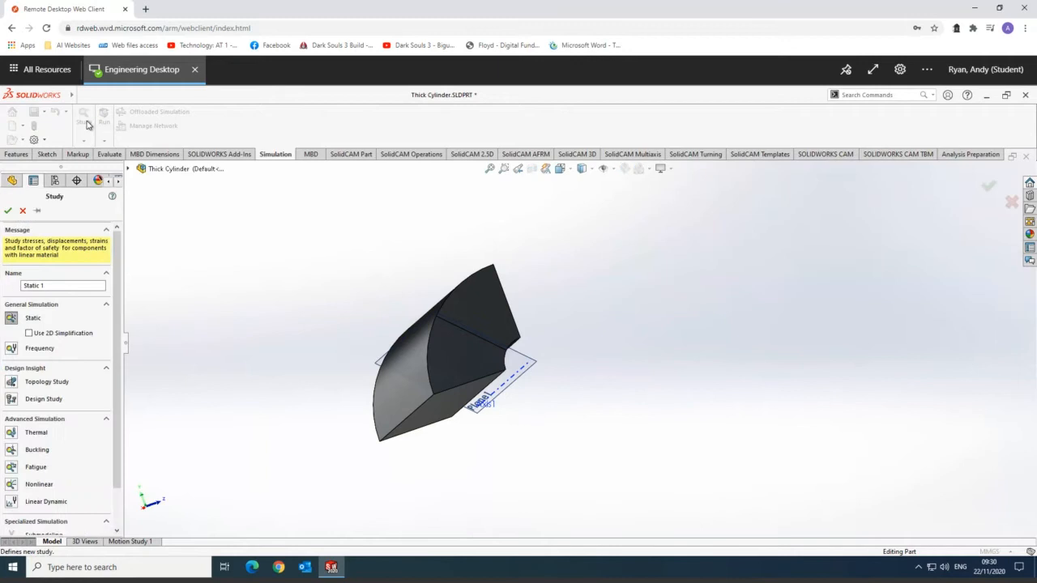
{"action": "left_click_drag", "start_coordinate": [22, 285], "coordinate": [47, 285]}
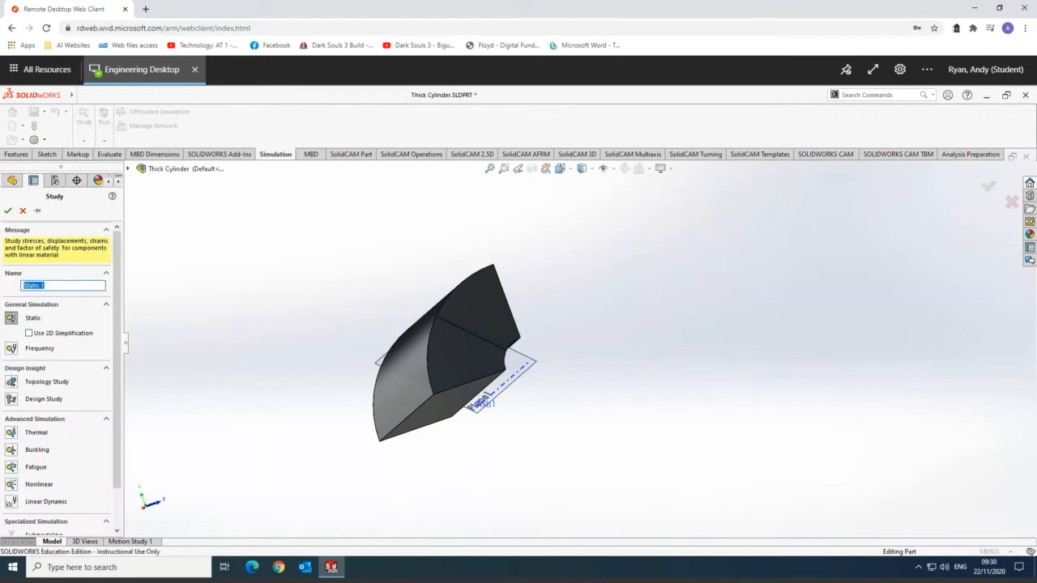
{"action": "type", "text": "Pressure FEA"}
{"action": "left_click", "coordinate": [13, 320]}
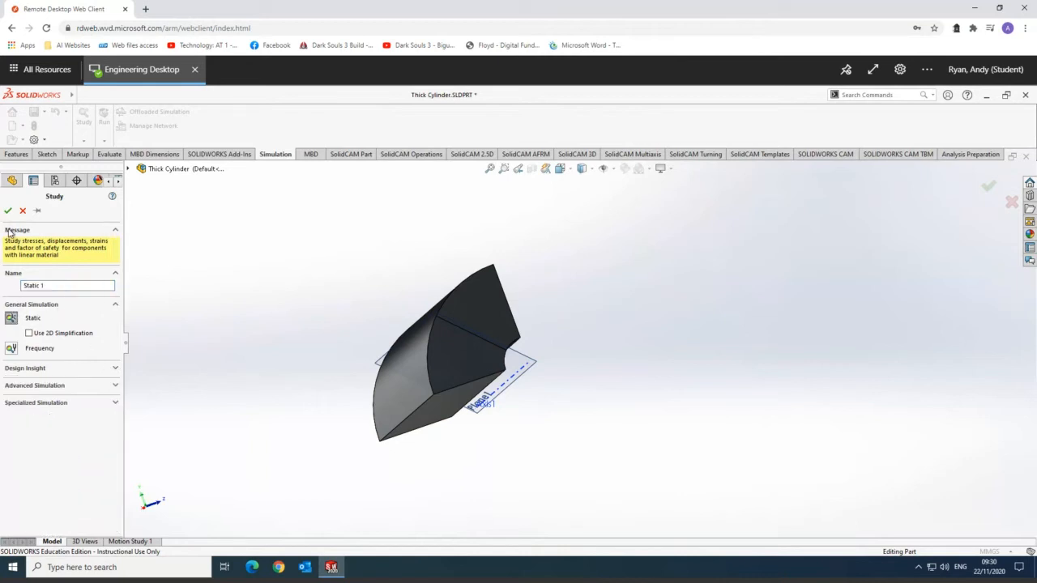
{"action": "left_click_drag", "start_coordinate": [49, 286], "coordinate": [23, 285]}
{"action": "type", "text": "Pressure FEA"}
{"action": "left_click", "coordinate": [8, 211]}
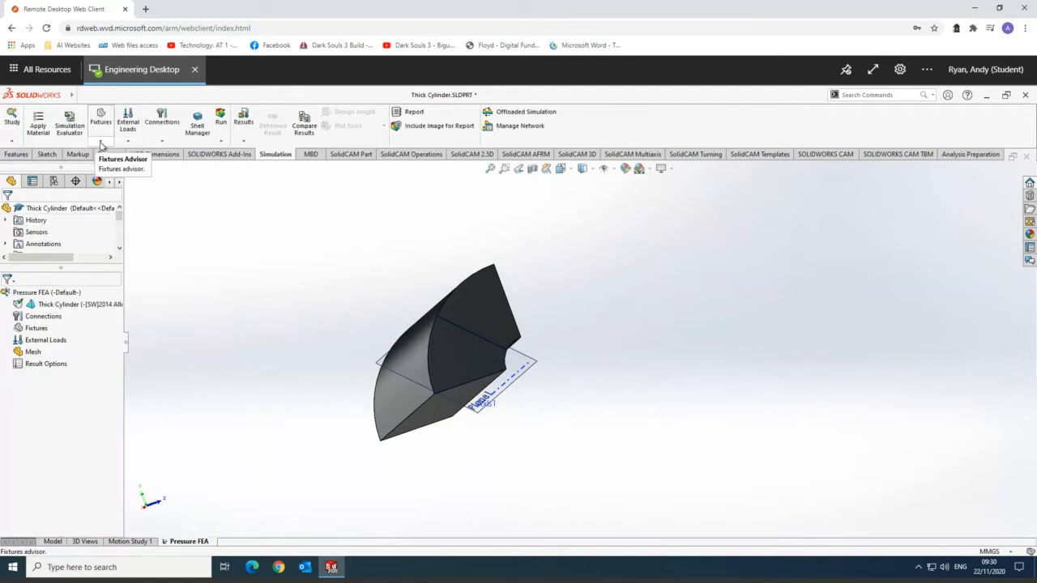
Step: Apply a Roller/Slider fixture to both longitudinal cut faces and one end face of the cylinder segment
{"action": "left_click", "coordinate": [100, 143]}
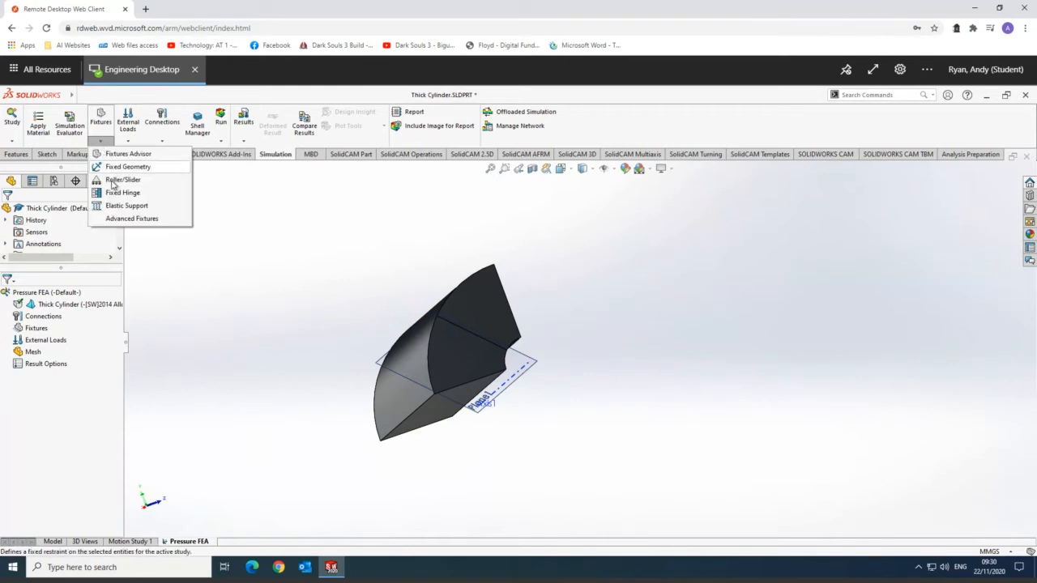
{"action": "left_click", "coordinate": [113, 179]}
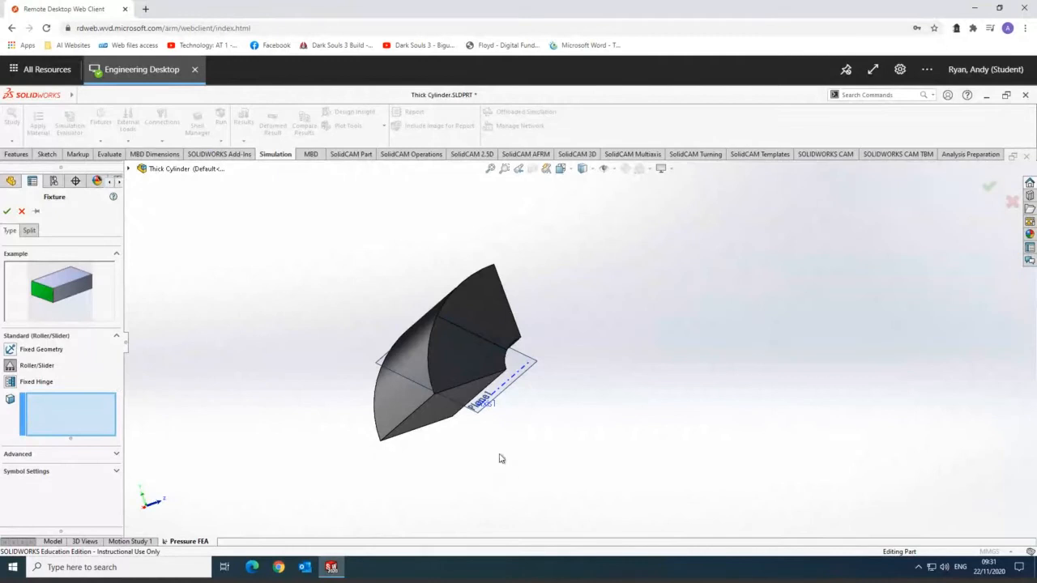
{"action": "left_click", "coordinate": [443, 418]}
{"action": "left_click", "coordinate": [442, 416]}
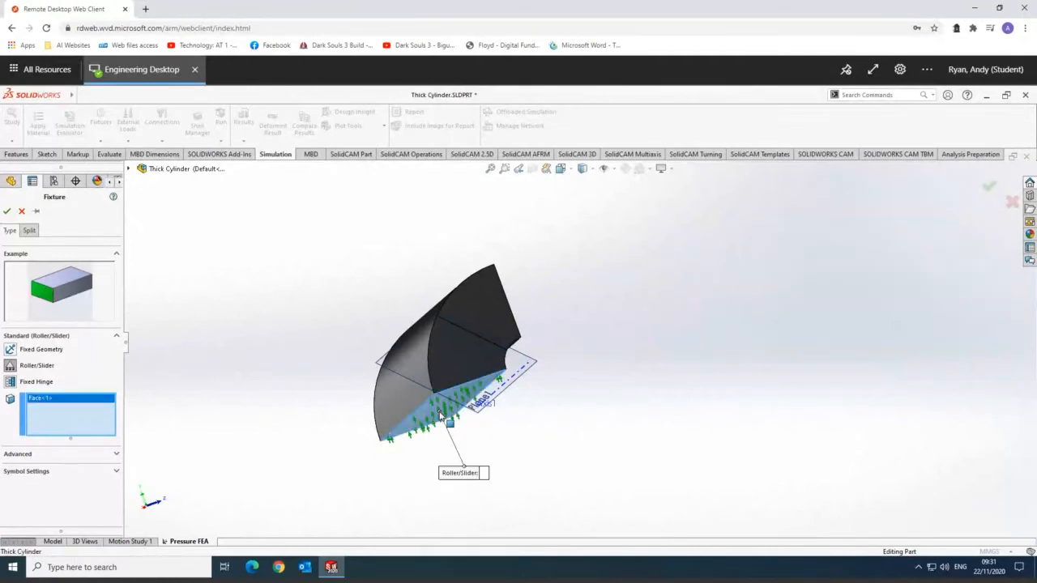
{"action": "middle_click_drag", "start_coordinate": [440, 416], "coordinate": [423, 332]}
{"action": "left_click", "coordinate": [323, 409]}
{"action": "left_click", "coordinate": [402, 364]}
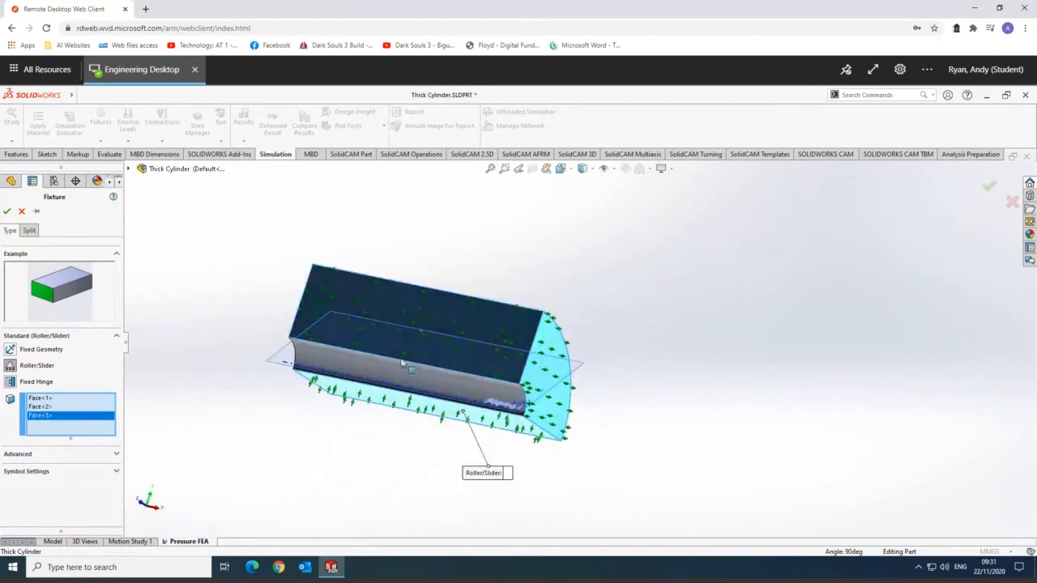
{"action": "key", "text": "Right"}
{"action": "key", "text": "Right"}
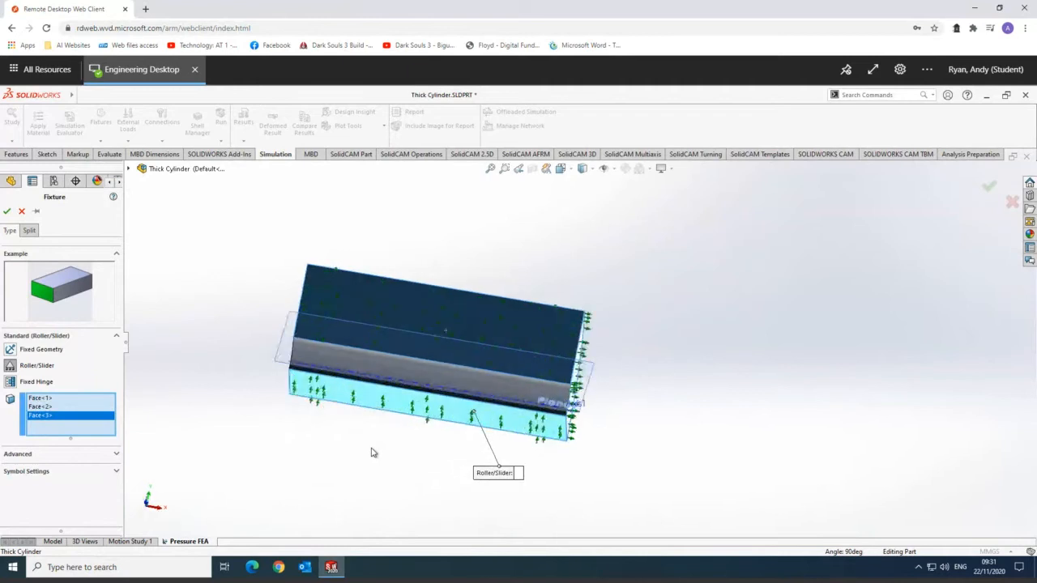
{"action": "key", "text": "Right"}
{"action": "key", "text": "Right"}
{"action": "key", "text": "Right"}
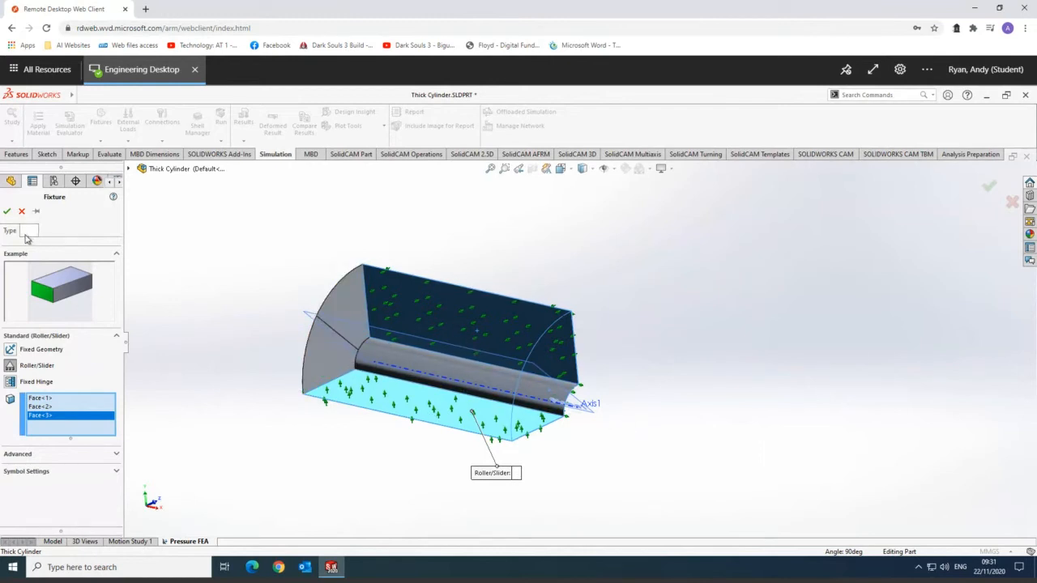
{"action": "left_click", "coordinate": [7, 211]}
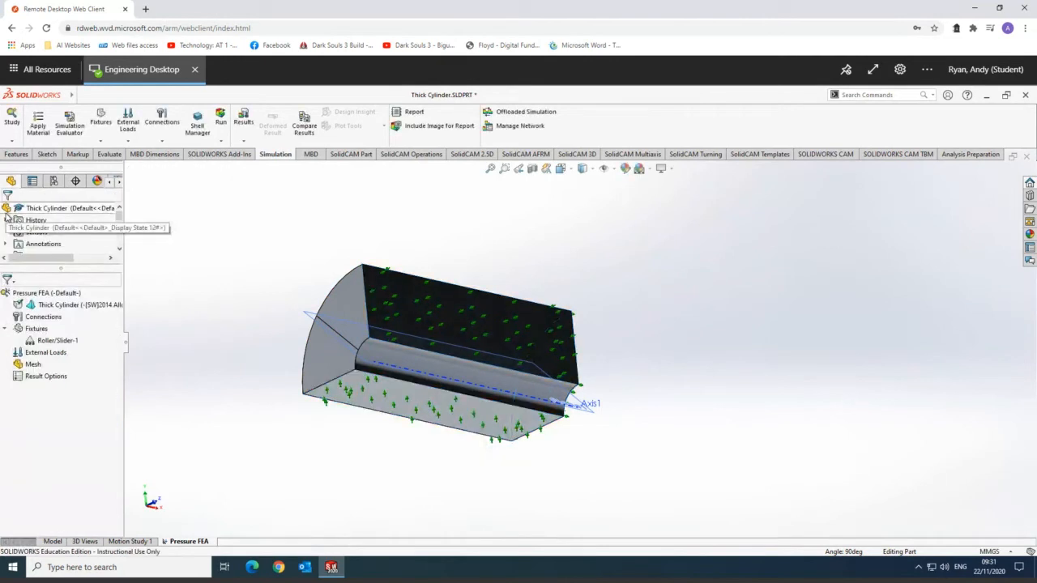
Step: Apply a pressure of 6.5e6 N/m^2 normal to the cylinder's inner bore face
{"action": "left_click", "coordinate": [129, 142]}
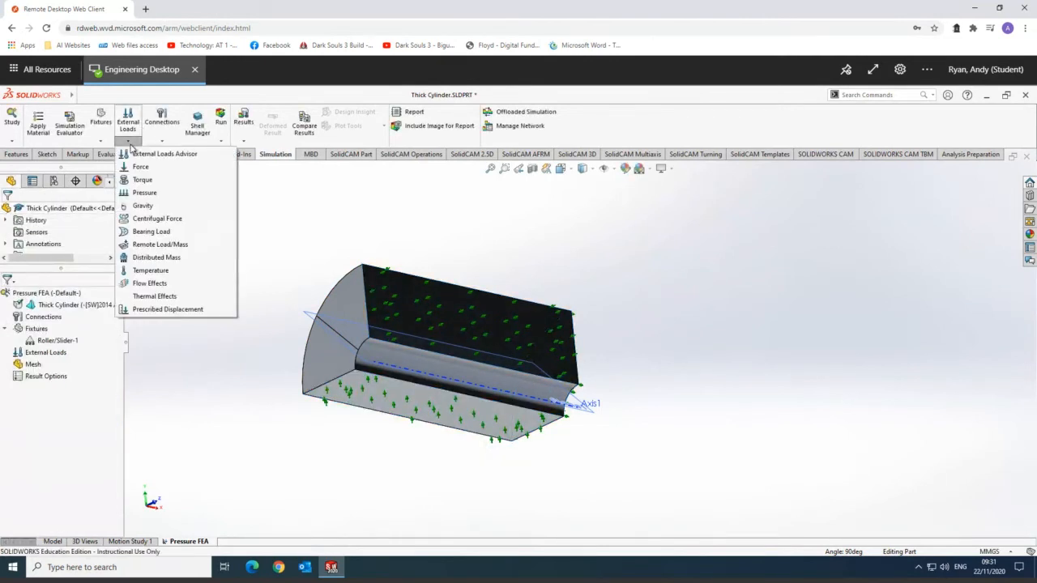
{"action": "left_click", "coordinate": [139, 193]}
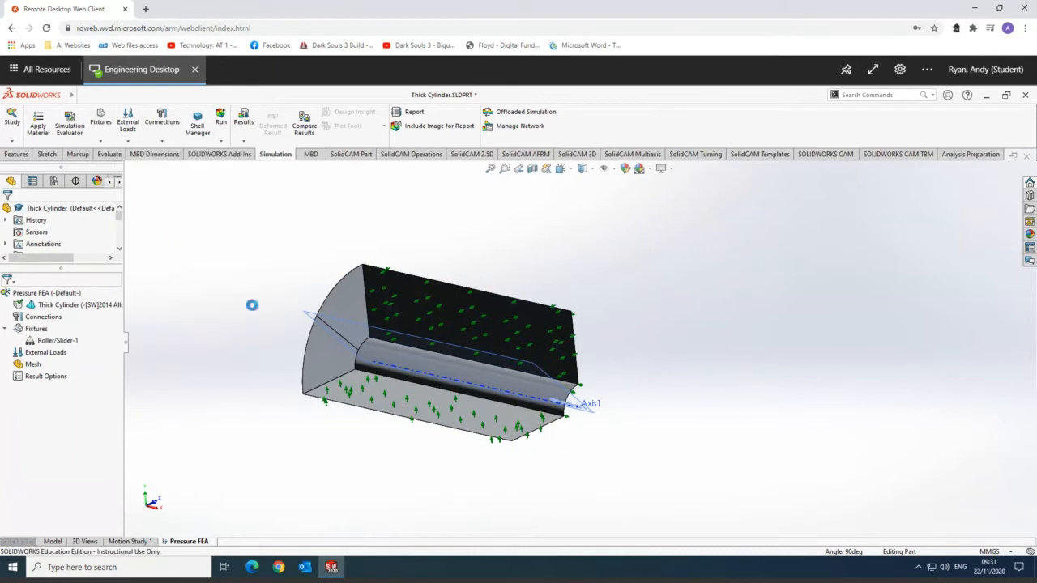
{"action": "left_click", "coordinate": [412, 359]}
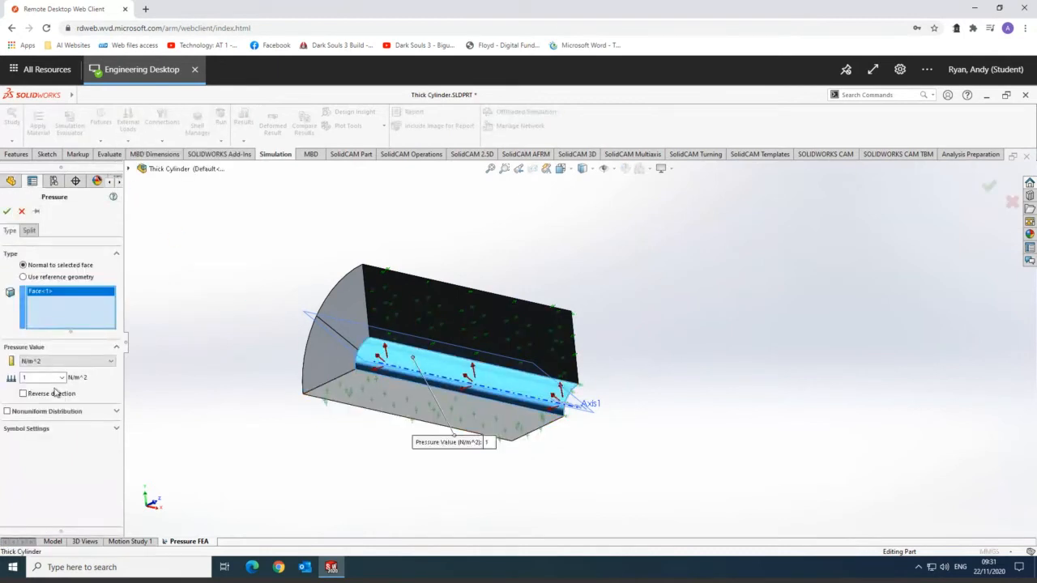
{"action": "left_click_drag", "start_coordinate": [36, 377], "coordinate": [26, 380]}
{"action": "type", "text": "6.5"}
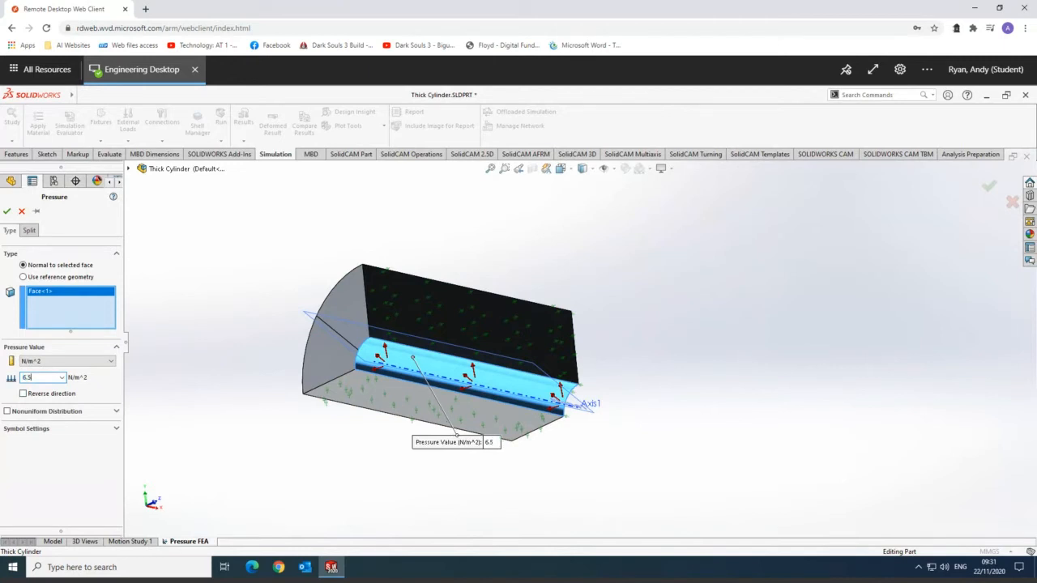
{"action": "type", "text": "e6"}
{"action": "key", "text": "Return"}
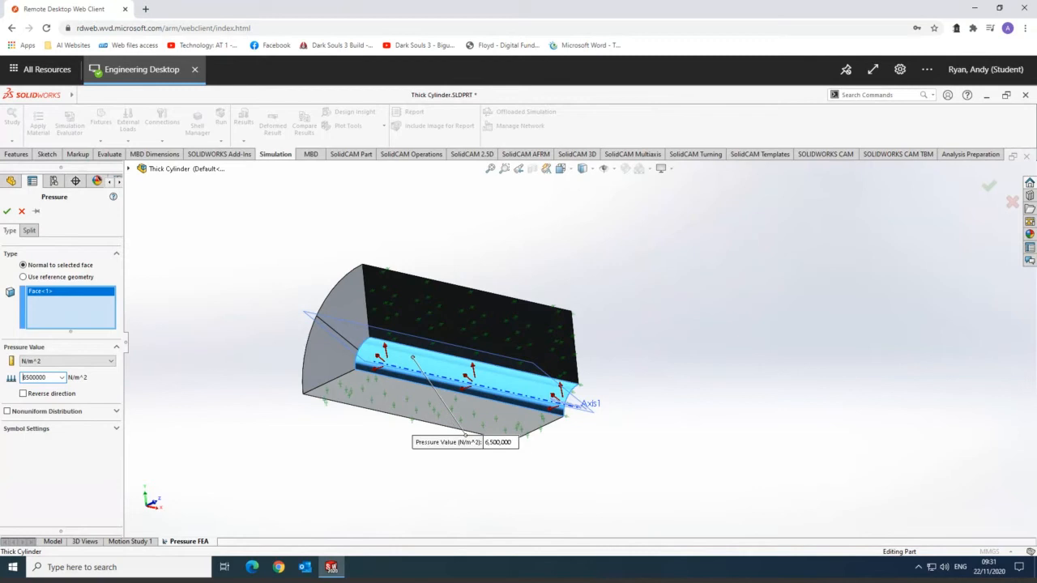
{"action": "left_click", "coordinate": [8, 211]}
Step: Apply a pressure of 100e3 N/m^2 normal to the cylinder's outer curved face
{"action": "key", "text": "Right"}
{"action": "key", "text": "Right"}
{"action": "key", "text": "Right"}
{"action": "key", "text": "Right"}
{"action": "key", "text": "Right"}
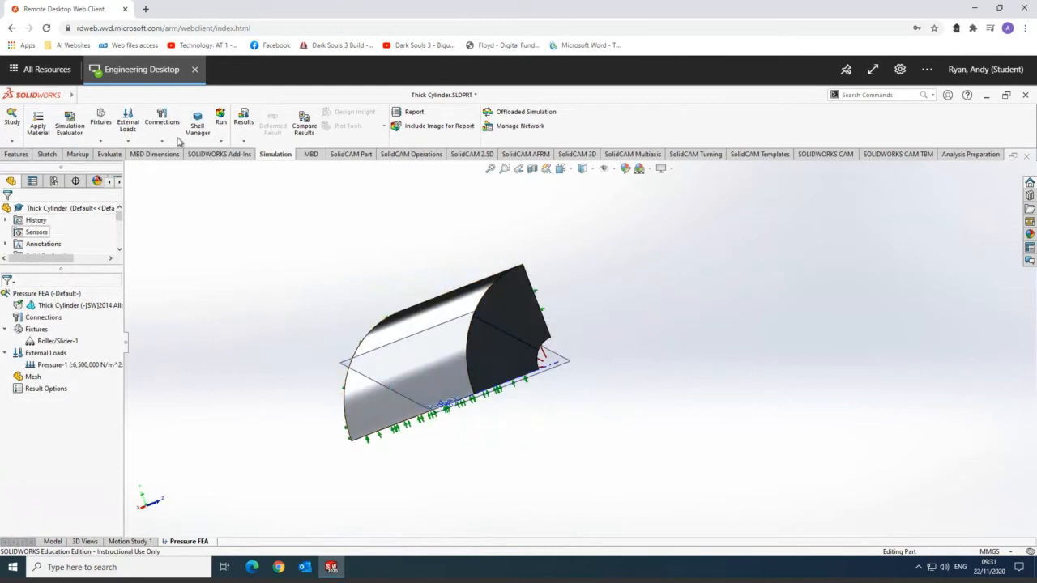
{"action": "left_click", "coordinate": [127, 141]}
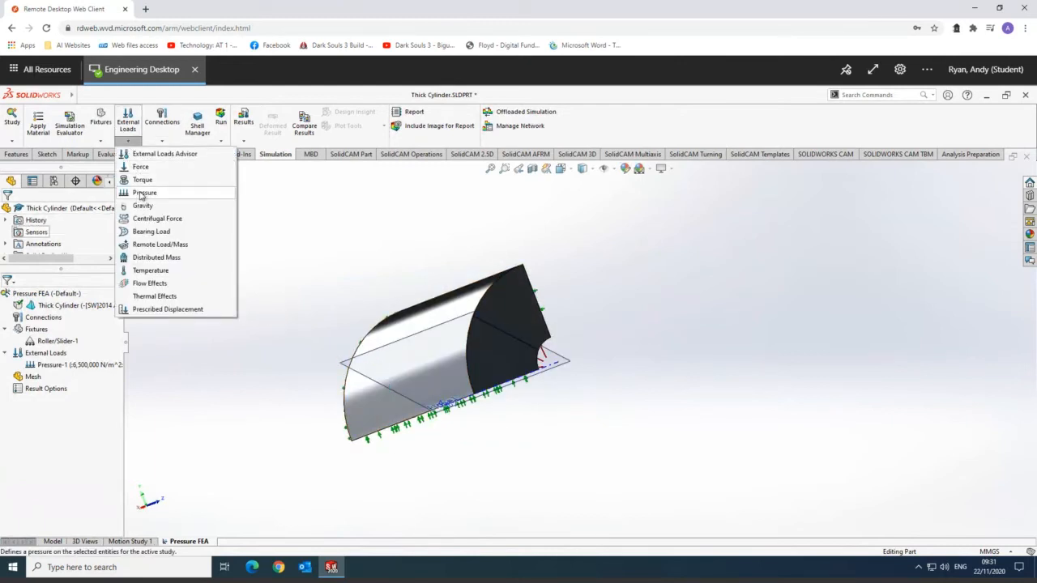
{"action": "left_click", "coordinate": [143, 194]}
{"action": "left_click", "coordinate": [396, 360]}
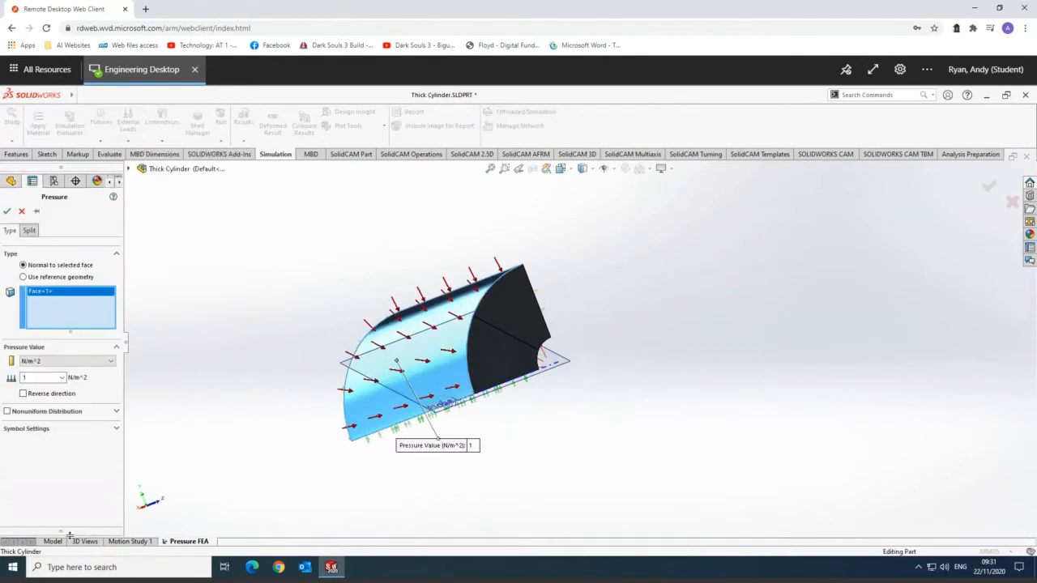
{"action": "left_click", "coordinate": [45, 378]}
{"action": "type", "text": "100e3"}
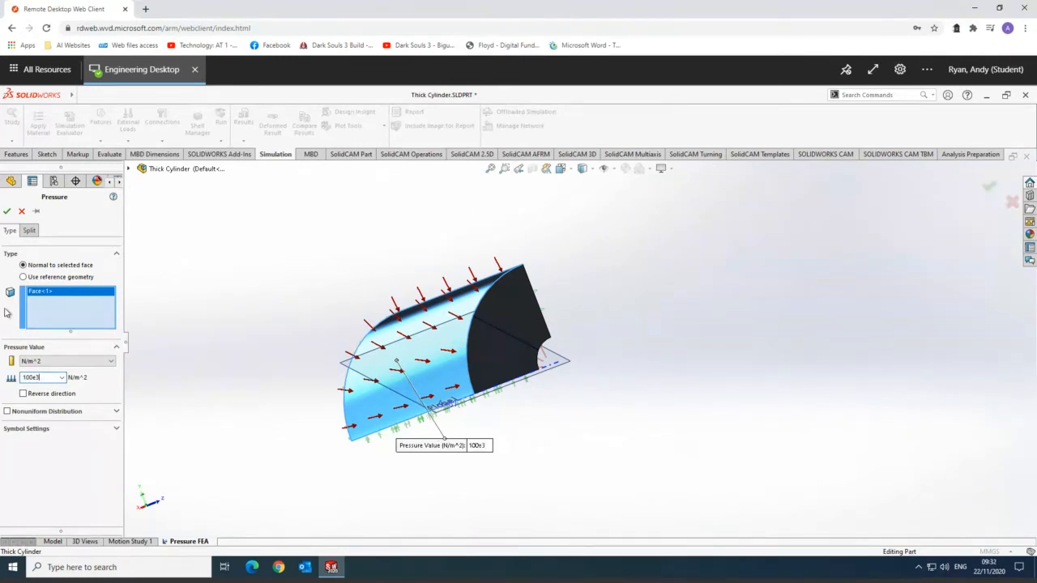
{"action": "left_click", "coordinate": [7, 210]}
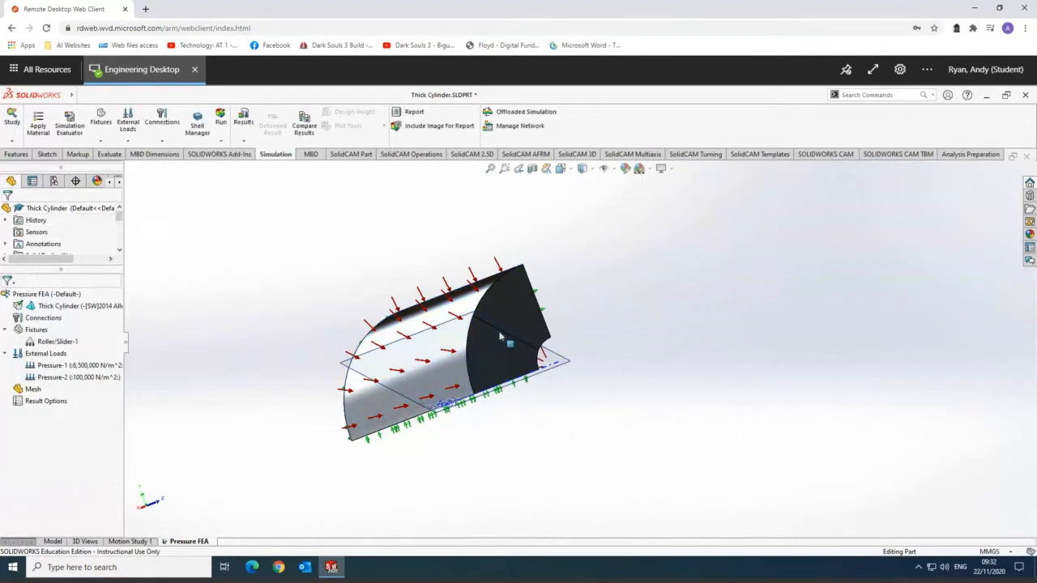
Step: Examine the roller fixtures and pressure loads on the cylinder segment from several angles
{"action": "left_click", "coordinate": [513, 393]}
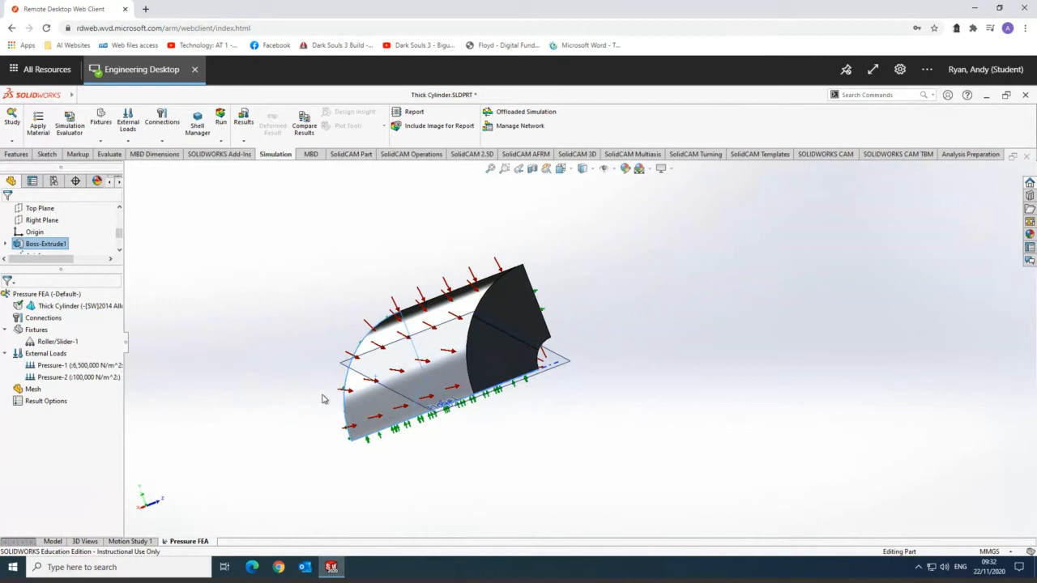
{"action": "key", "text": "Left"}
{"action": "key", "text": "Left"}
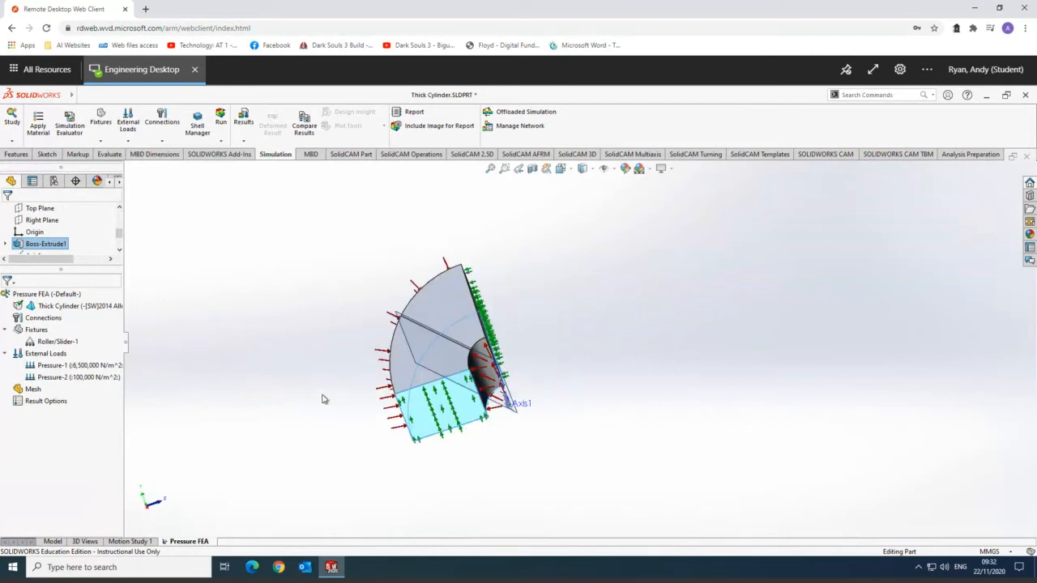
{"action": "key", "text": "Down"}
{"action": "key", "text": "Down"}
{"action": "key", "text": "Up"}
{"action": "key", "text": "Up"}
{"action": "key", "text": "Down"}
{"action": "key", "text": "Down"}
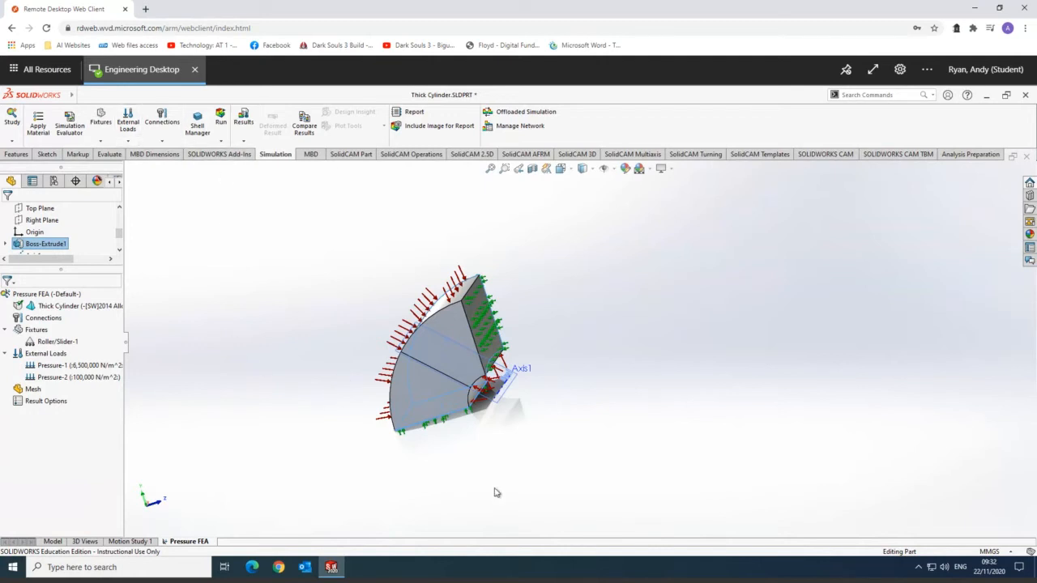
{"action": "left_click", "coordinate": [435, 284]}
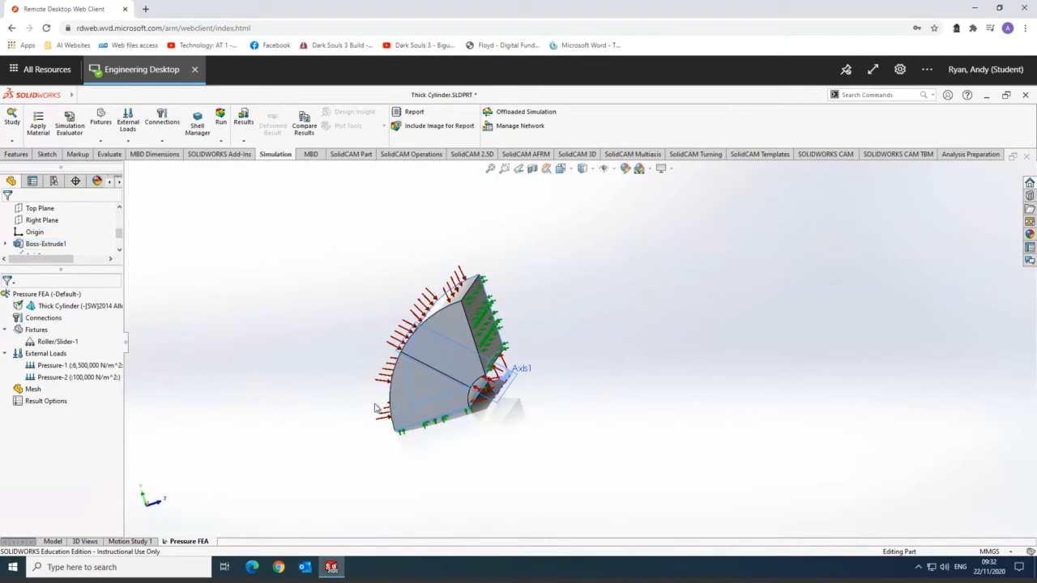
{"action": "left_click", "coordinate": [479, 326]}
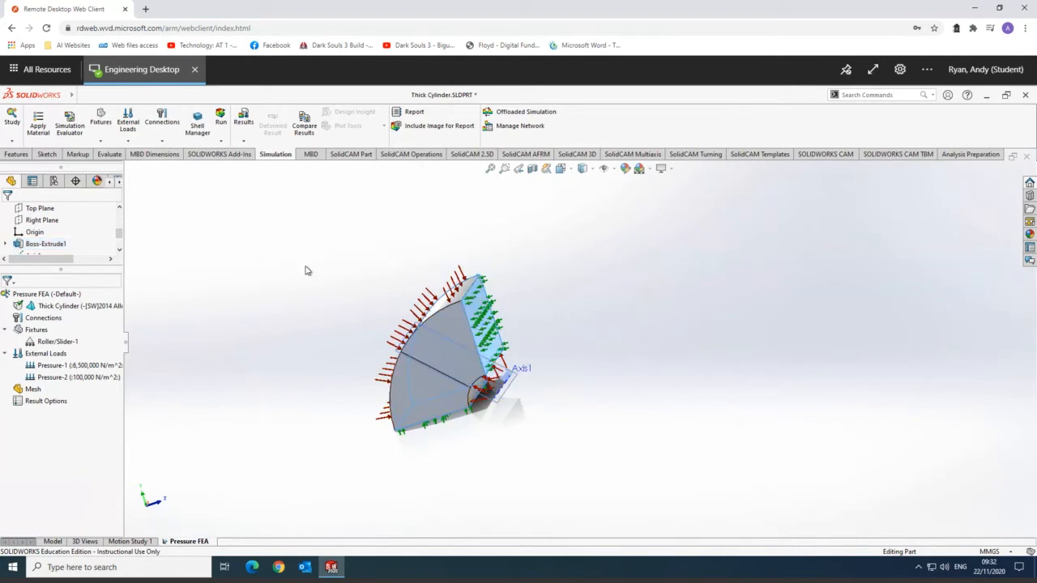
Step: Run the Pressure FEA study
{"action": "left_click", "coordinate": [221, 123]}
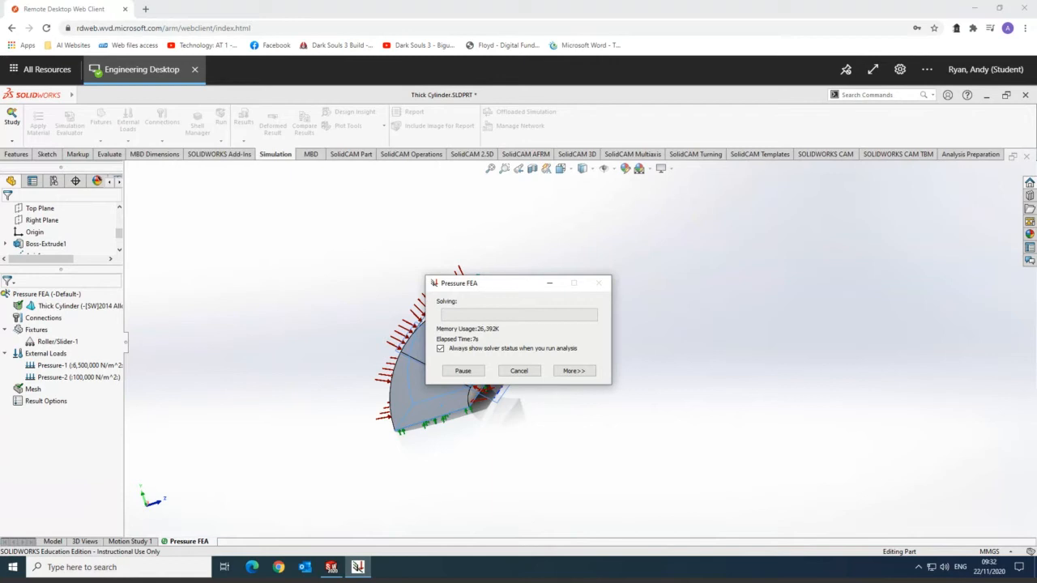
Step: Switch to the SM1011 user guide in Adobe Acrobat Reader and review the radial and hoop stress equations and theoretical strains
{"action": "left_click_drag", "start_coordinate": [1, 147], "coordinate": [512, 34]}
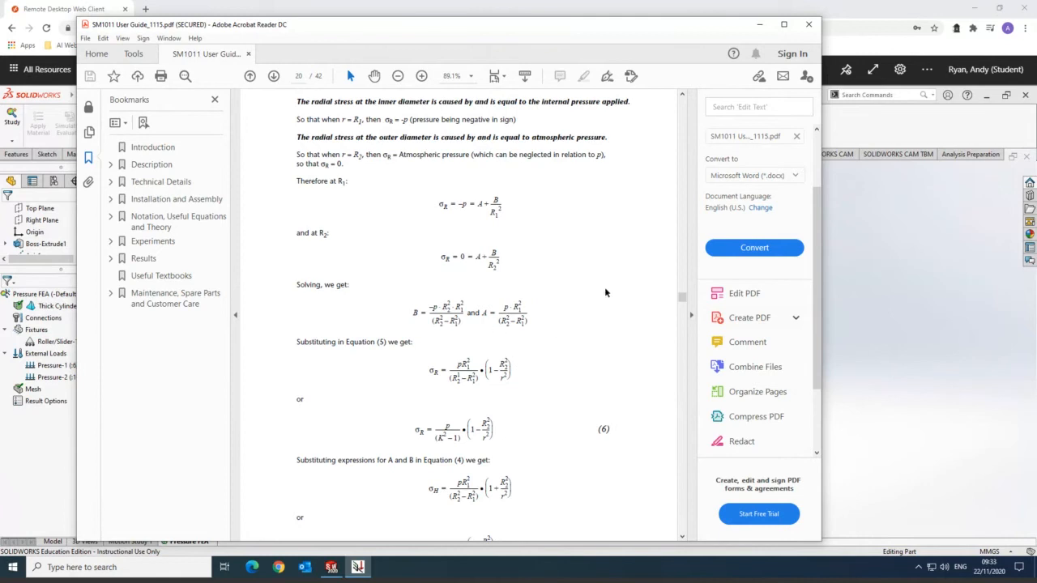
{"action": "mouse_move", "coordinate": [682, 299]}
{"action": "left_mouse_down"}
{"action": "mouse_move", "coordinate": [682, 282]}
{"action": "mouse_move", "coordinate": [673, 305]}
{"action": "left_mouse_up"}
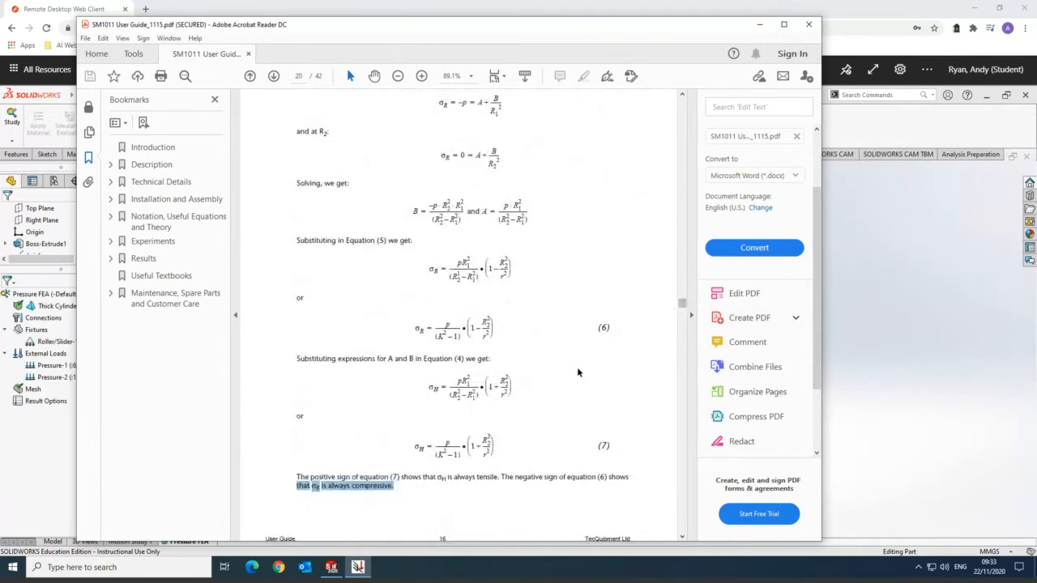
{"action": "scroll", "coordinate": [574, 372], "scroll_direction": "down", "scroll_amount": 1}
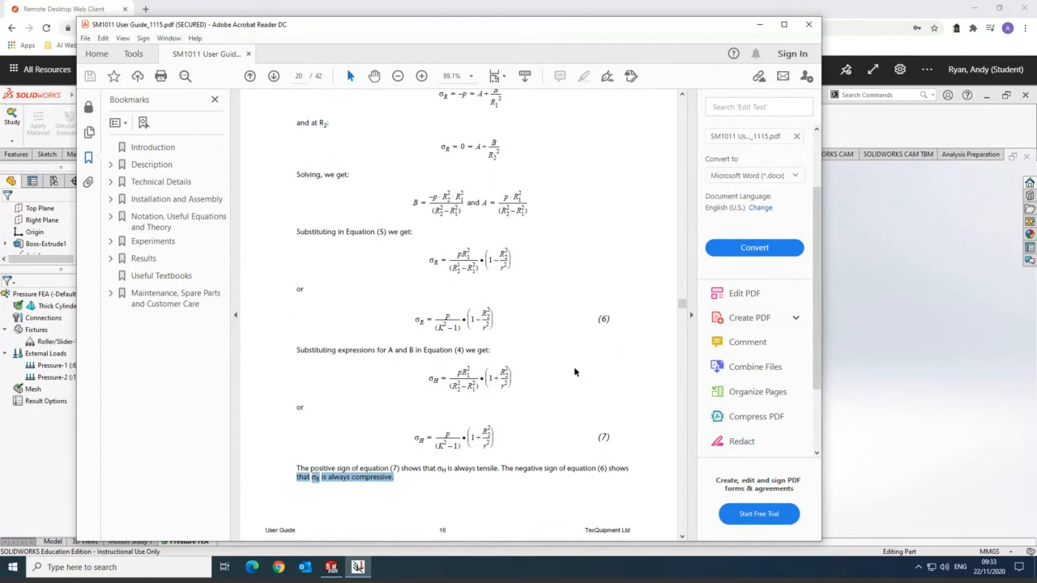
{"action": "scroll", "coordinate": [574, 372], "scroll_direction": "down", "scroll_amount": 3}
{"action": "scroll", "coordinate": [575, 372], "scroll_direction": "up", "scroll_amount": 3}
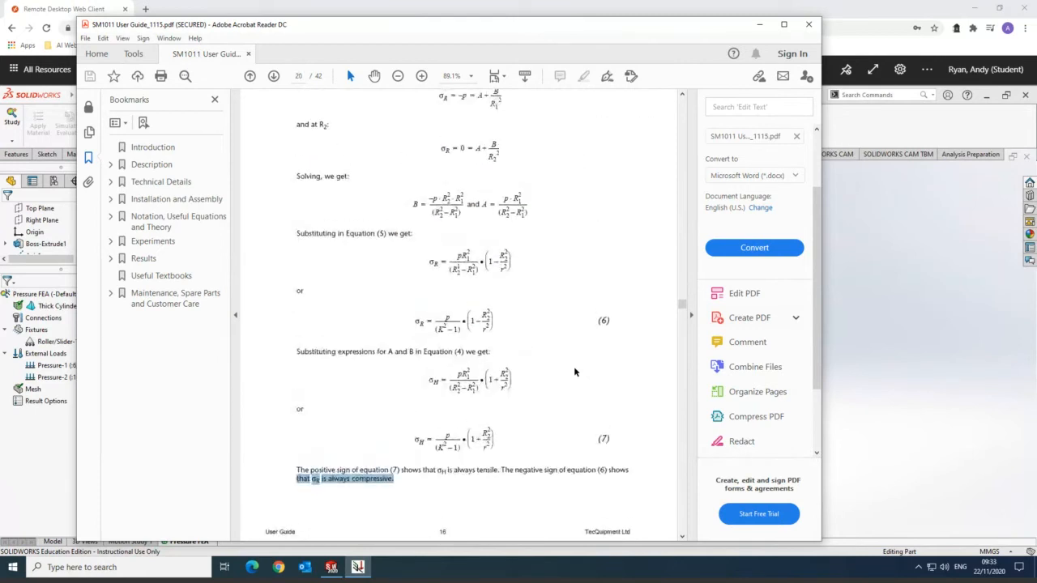
{"action": "scroll", "coordinate": [575, 372], "scroll_direction": "up", "scroll_amount": 2}
{"action": "scroll", "coordinate": [575, 372], "scroll_direction": "up", "scroll_amount": 3}
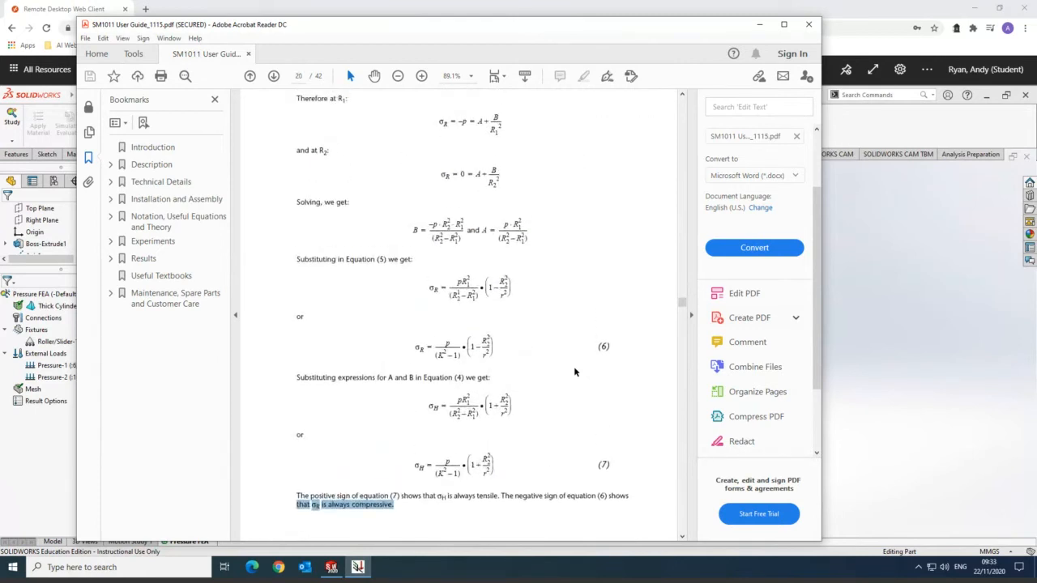
{"action": "scroll", "coordinate": [575, 372], "scroll_direction": "up", "scroll_amount": 5}
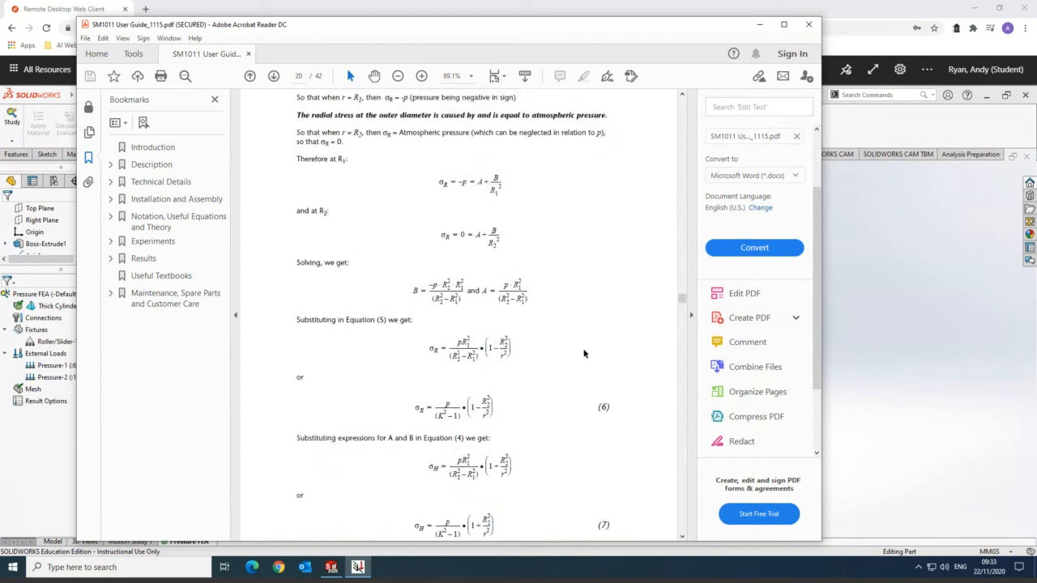
{"action": "scroll", "coordinate": [584, 354], "scroll_direction": "up", "scroll_amount": 1}
{"action": "scroll", "coordinate": [583, 354], "scroll_direction": "down", "scroll_amount": 1}
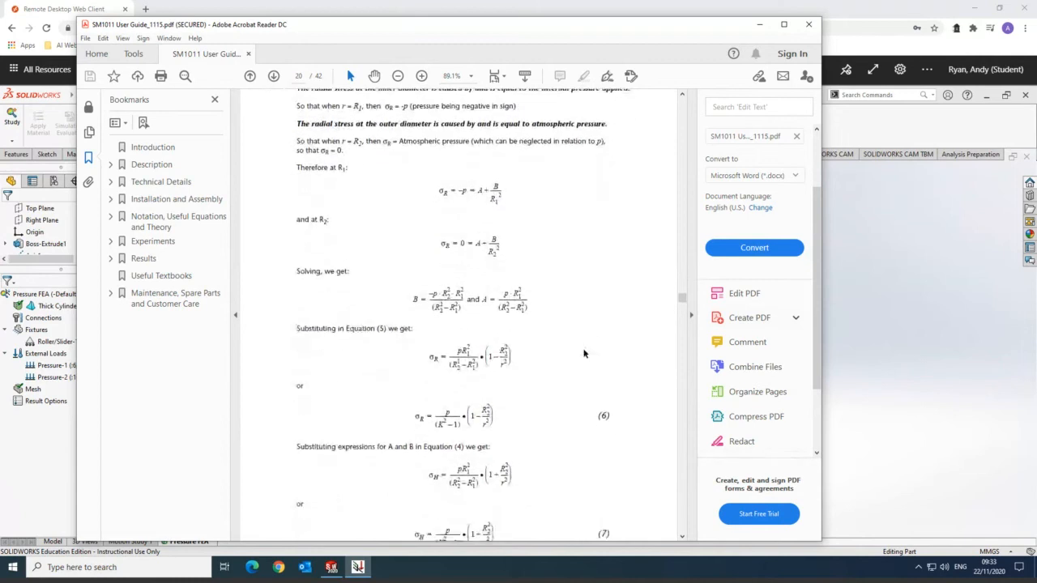
{"action": "scroll", "coordinate": [643, 294], "scroll_direction": "up", "scroll_amount": 6}
{"action": "scroll", "coordinate": [646, 294], "scroll_direction": "up", "scroll_amount": 5}
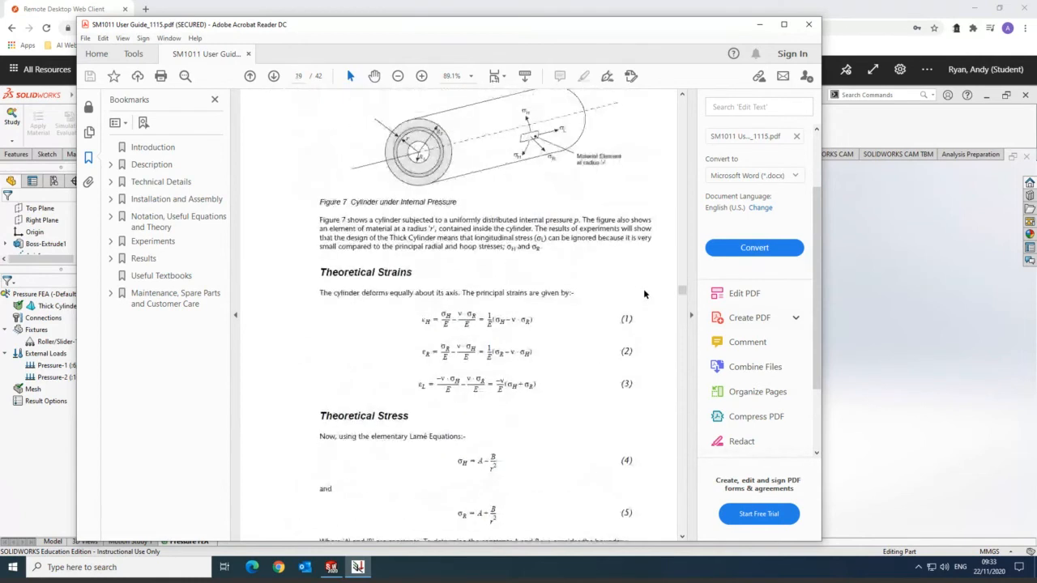
Step: Review the Lamé stress equations (4) and (5), the boundary conditions, and the derivation of equations (6) and (7)
{"action": "scroll", "coordinate": [646, 298], "scroll_direction": "down", "scroll_amount": 2}
{"action": "scroll", "coordinate": [636, 328], "scroll_direction": "down", "scroll_amount": 8}
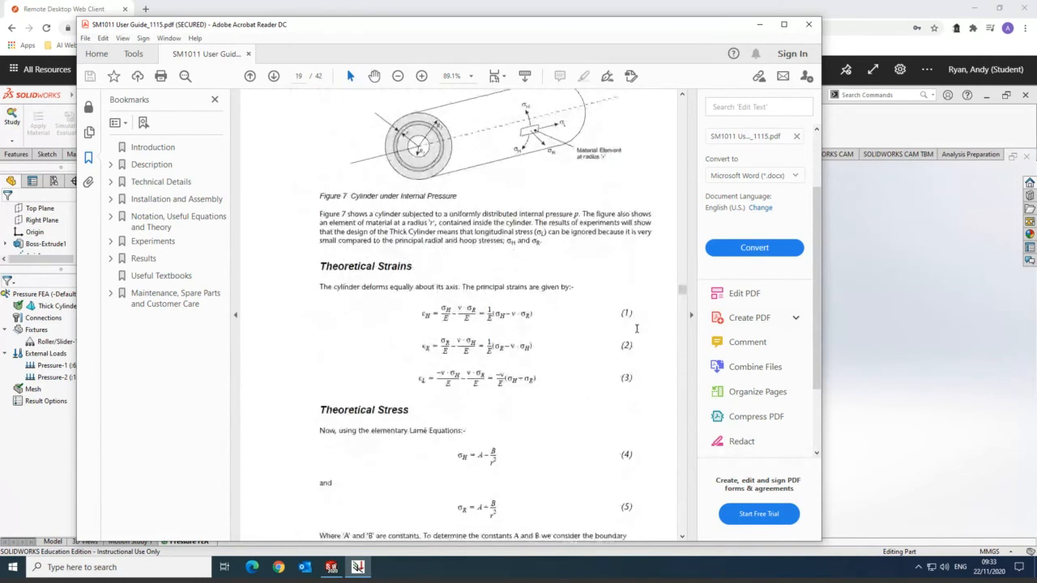
{"action": "scroll", "coordinate": [634, 338], "scroll_direction": "up", "scroll_amount": 8}
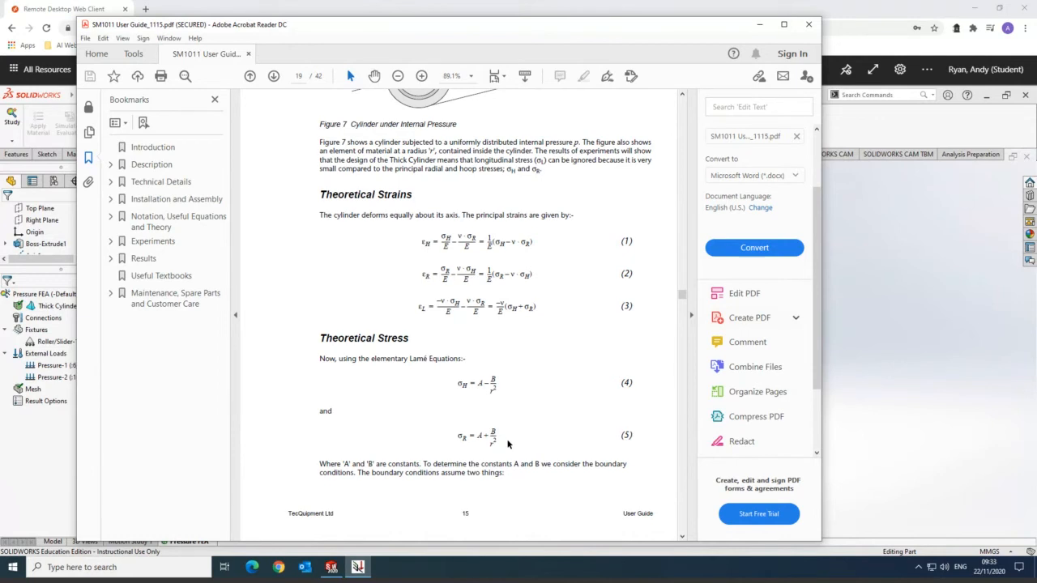
{"action": "scroll", "coordinate": [624, 374], "scroll_direction": "down", "scroll_amount": 3}
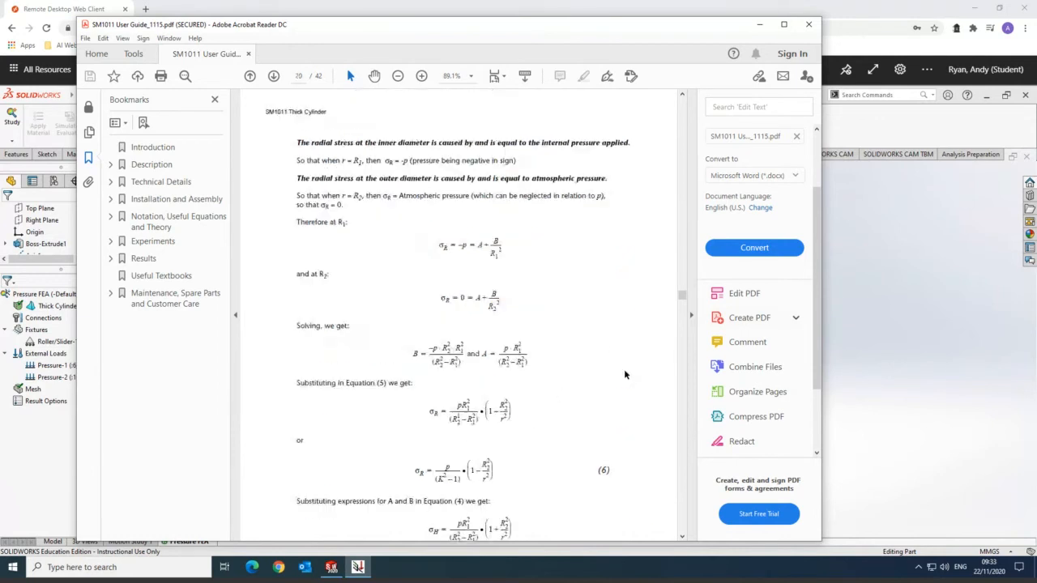
{"action": "scroll", "coordinate": [624, 374], "scroll_direction": "up", "scroll_amount": 3}
{"action": "scroll", "coordinate": [624, 374], "scroll_direction": "down", "scroll_amount": 3}
{"action": "scroll", "coordinate": [624, 377], "scroll_direction": "up", "scroll_amount": 3}
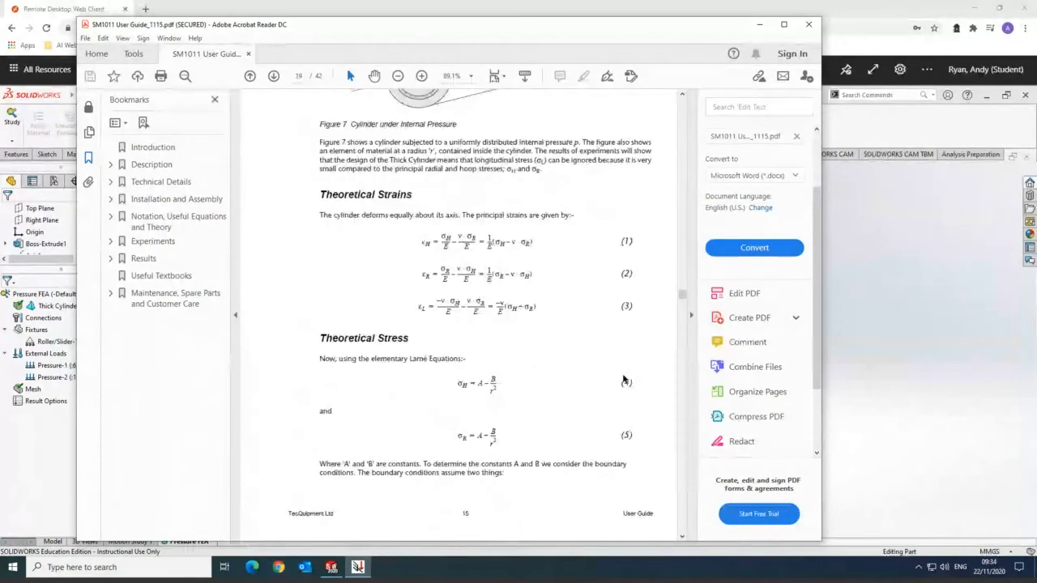
{"action": "scroll", "coordinate": [623, 380], "scroll_direction": "down", "scroll_amount": 3}
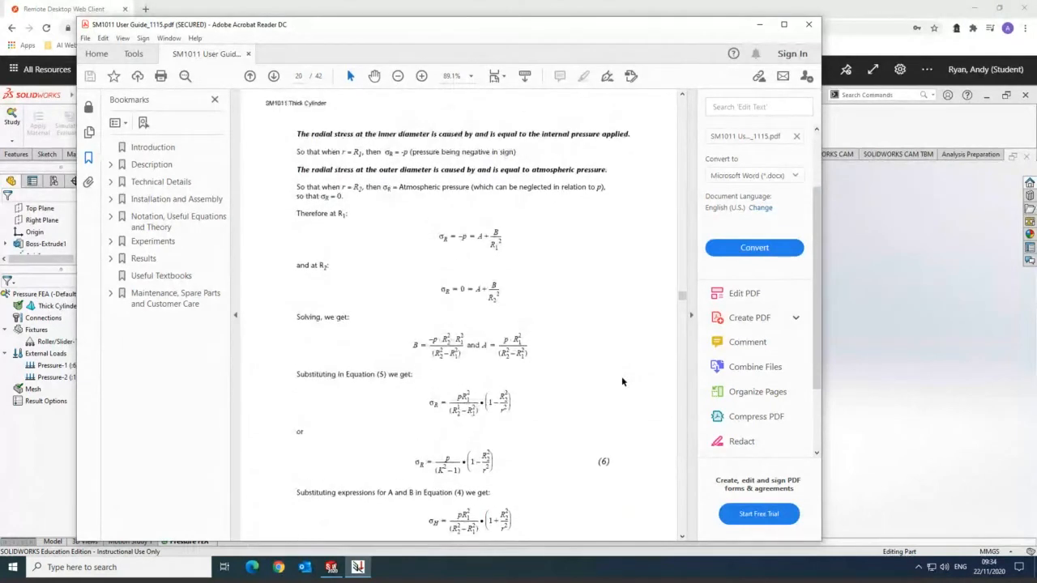
{"action": "scroll", "coordinate": [621, 382], "scroll_direction": "up", "scroll_amount": 3}
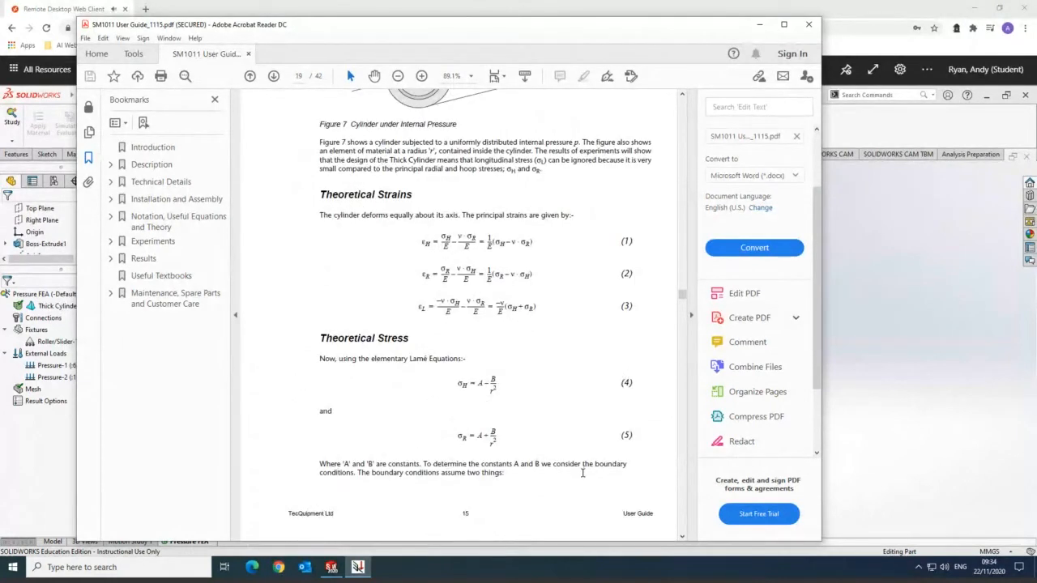
{"action": "scroll", "coordinate": [589, 468], "scroll_direction": "down", "scroll_amount": 5}
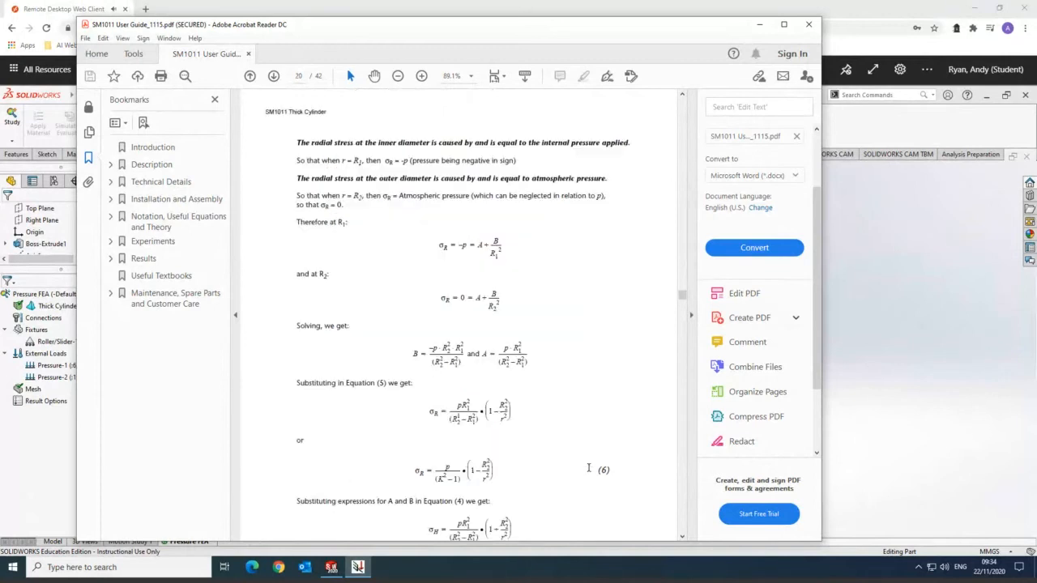
{"action": "scroll", "coordinate": [565, 411], "scroll_direction": "down", "scroll_amount": 2}
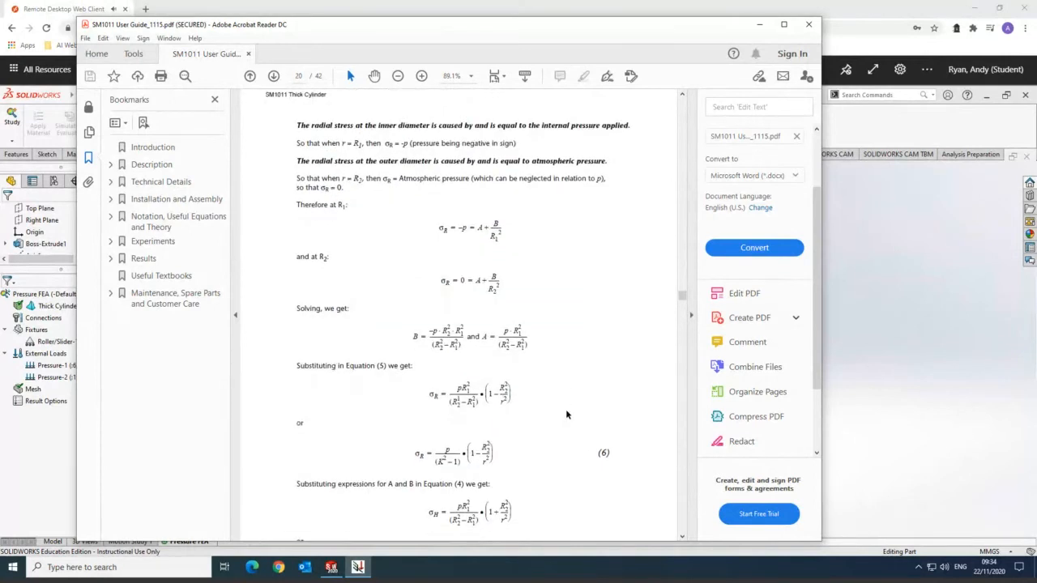
{"action": "scroll", "coordinate": [566, 416], "scroll_direction": "down", "scroll_amount": 3}
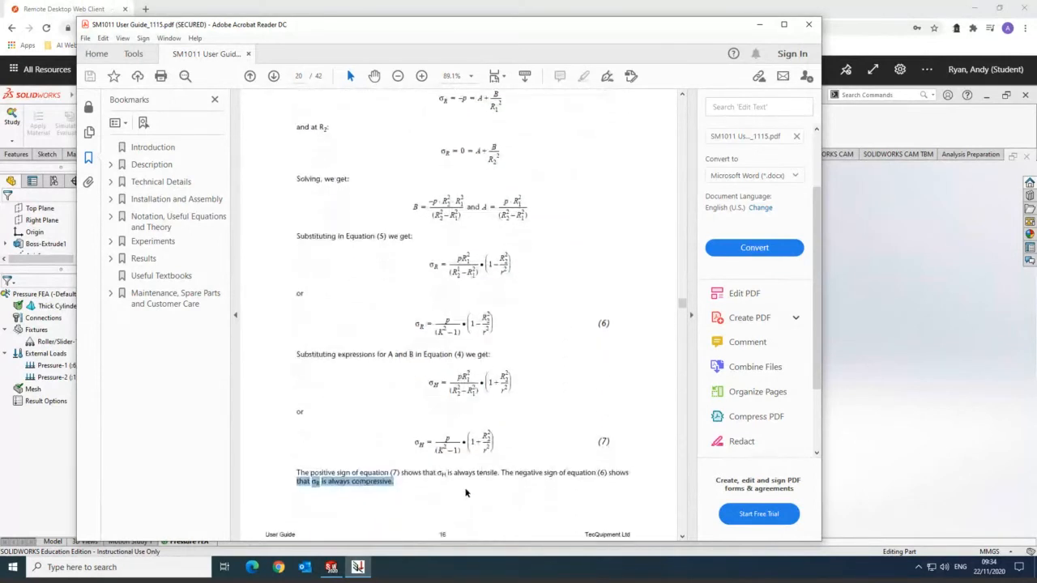
Step: Highlight the statements below equation (7) on the signs of the hoop and radial stresses and review the related equations
{"action": "left_click_drag", "start_coordinate": [500, 474], "coordinate": [423, 474]}
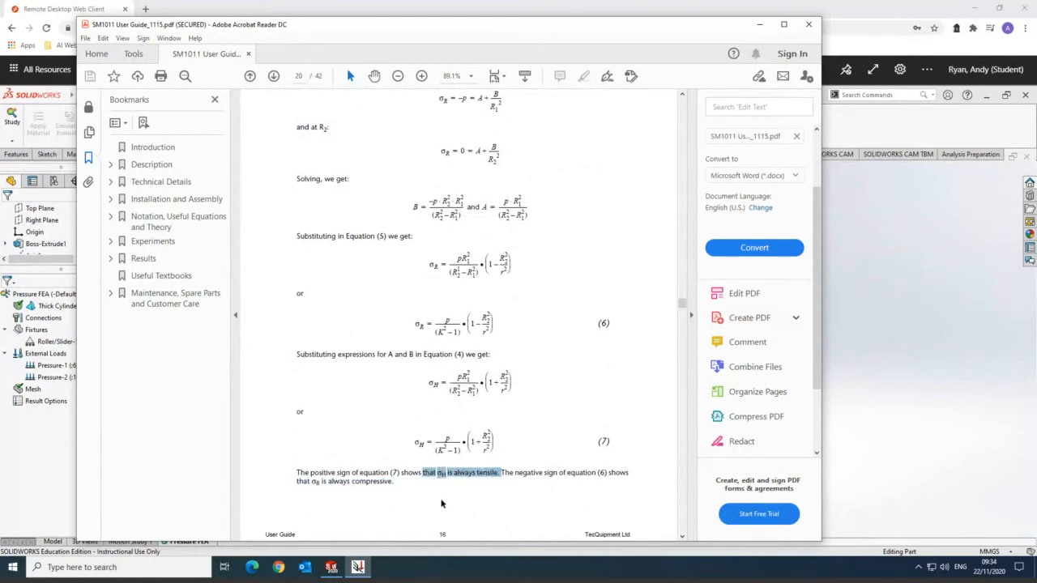
{"action": "left_click", "coordinate": [442, 504]}
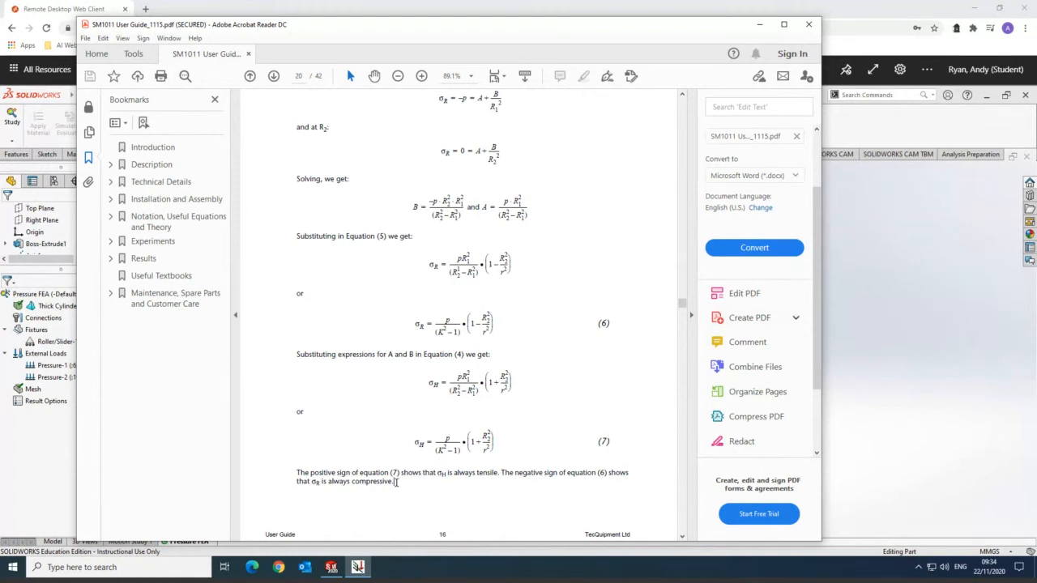
{"action": "left_click_drag", "start_coordinate": [396, 482], "coordinate": [512, 479]}
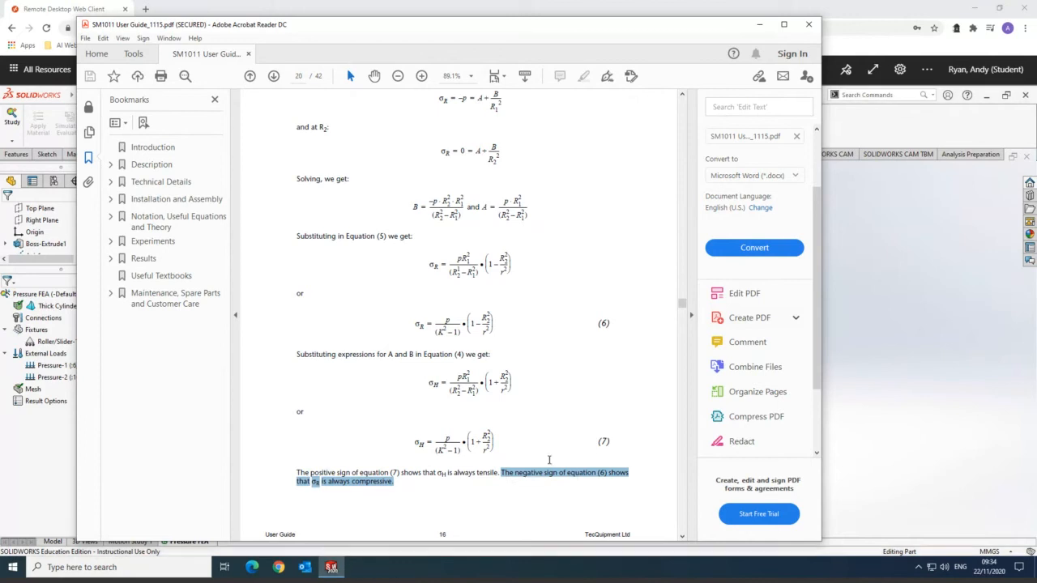
{"action": "scroll", "coordinate": [550, 462], "scroll_direction": "up", "scroll_amount": 1}
{"action": "scroll", "coordinate": [550, 463], "scroll_direction": "down", "scroll_amount": 2}
{"action": "scroll", "coordinate": [550, 463], "scroll_direction": "up", "scroll_amount": 3}
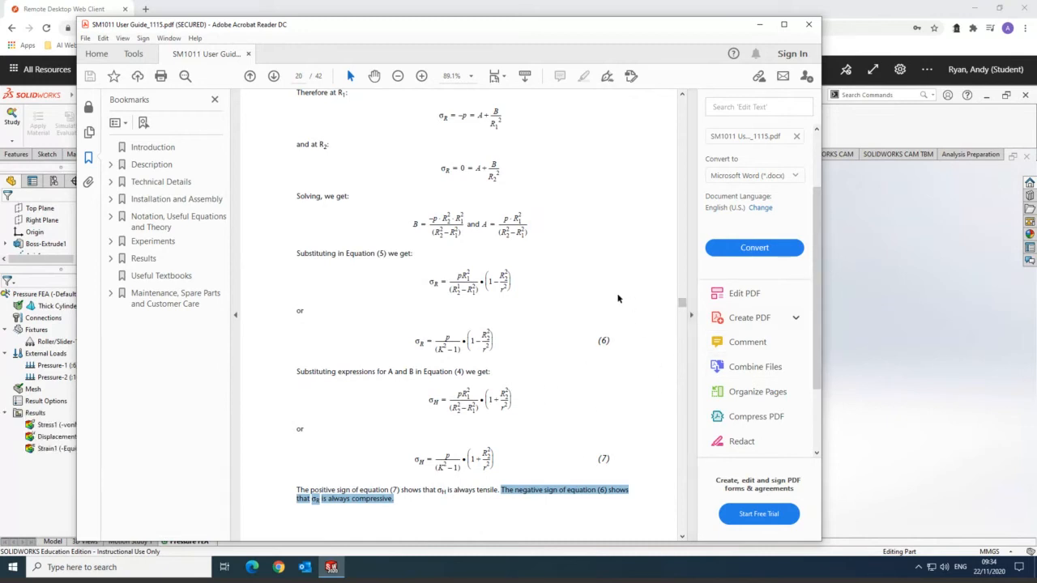
Step: Highlight the radial stress boundary conditions at the outer and inner diameters, and return to the SOLIDWORKS stress results
{"action": "scroll", "coordinate": [621, 297], "scroll_direction": "up", "scroll_amount": 4}
{"action": "scroll", "coordinate": [619, 297], "scroll_direction": "up", "scroll_amount": 4}
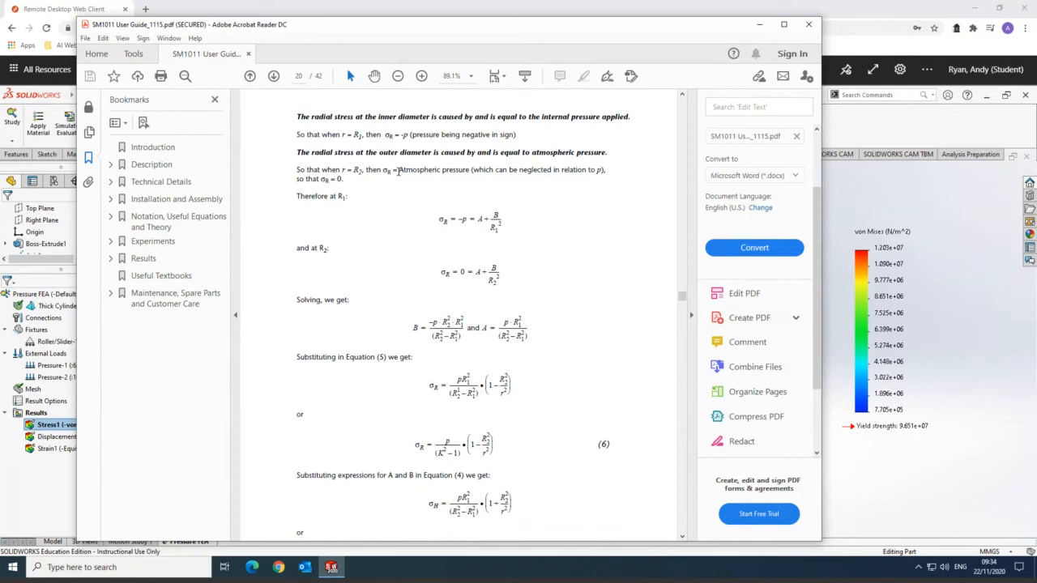
{"action": "left_click_drag", "start_coordinate": [381, 169], "coordinate": [456, 176]}
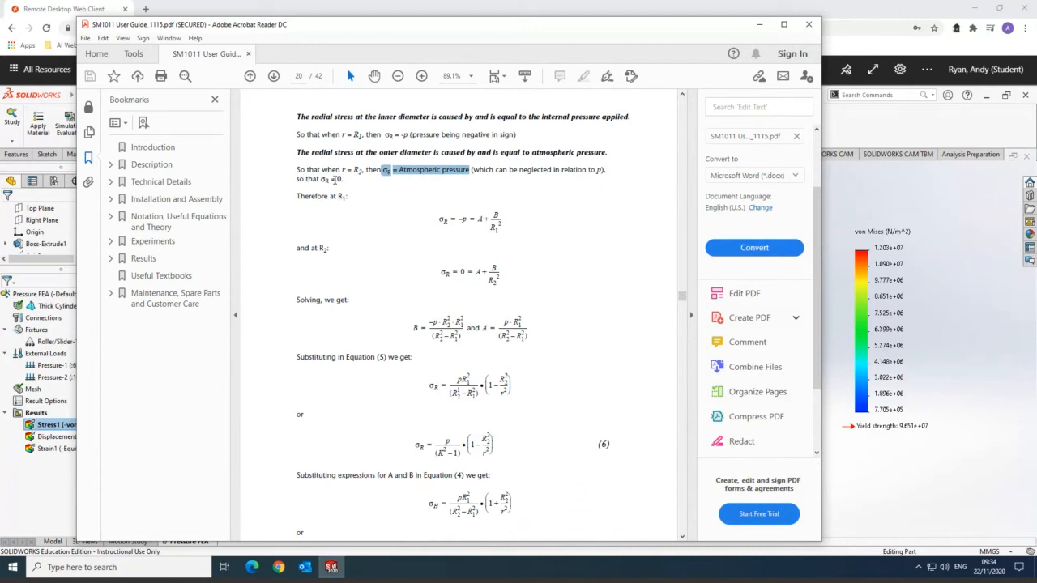
{"action": "left_click_drag", "start_coordinate": [345, 180], "coordinate": [321, 181]}
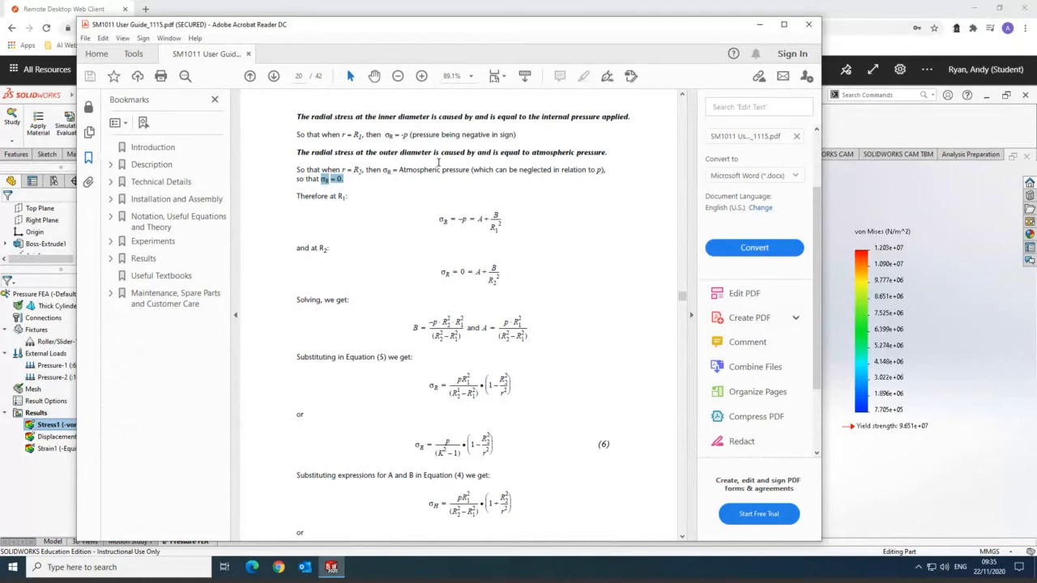
{"action": "left_click_drag", "start_coordinate": [410, 136], "coordinate": [397, 136]}
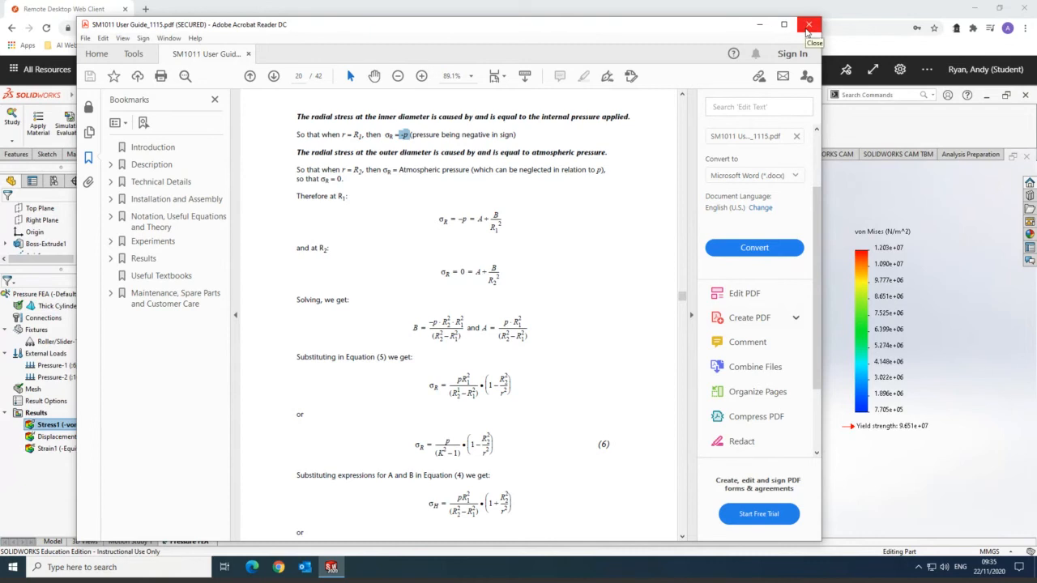
{"action": "left_click_drag", "start_coordinate": [727, 30], "coordinate": [0, 29]}
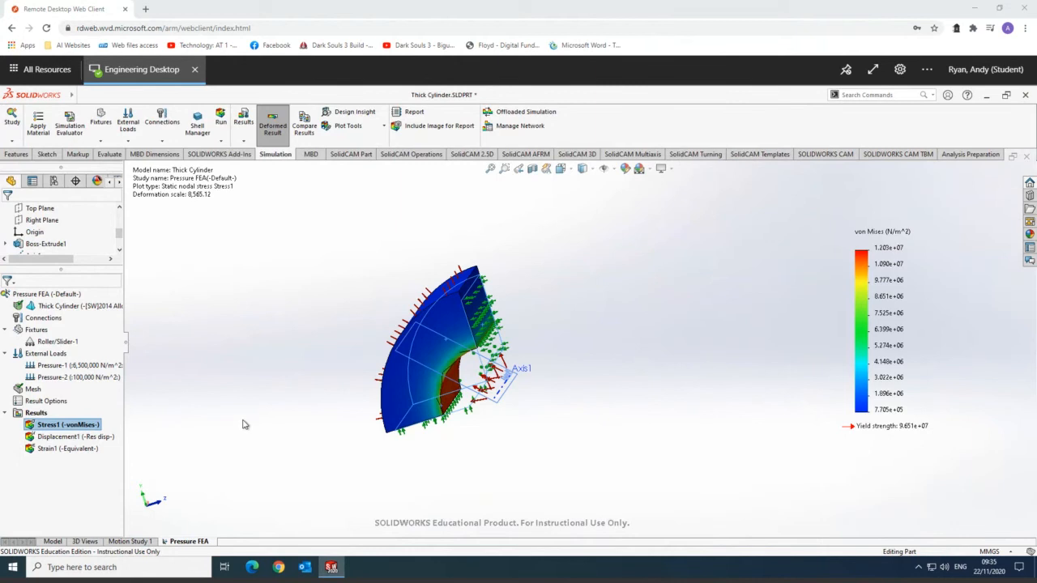
Step: Set the Stress1 plot to SX: X Normal Stress in N/m^2, using Axis1 as the reference geometry
{"action": "double_click", "coordinate": [87, 429]}
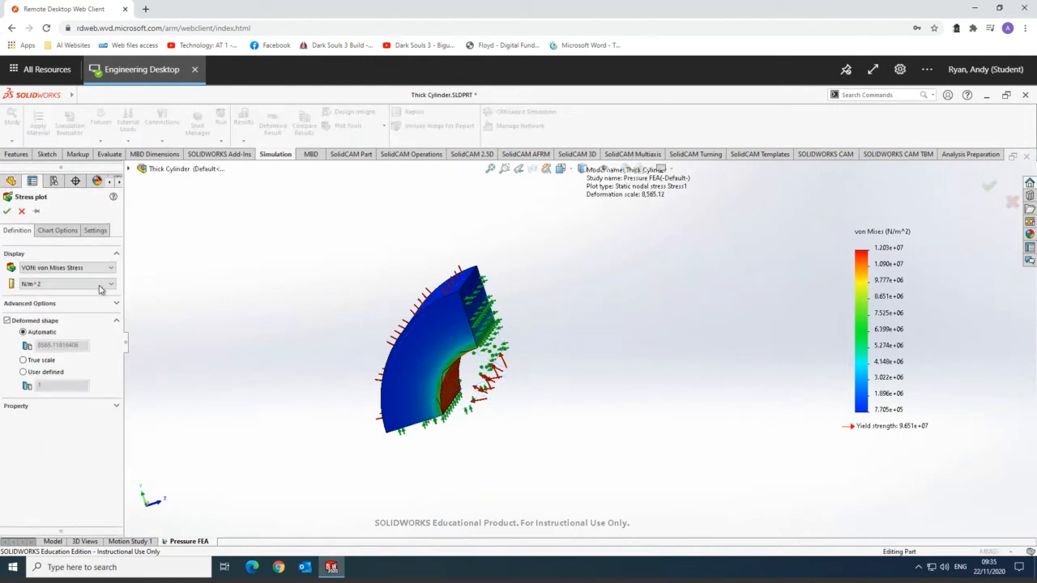
{"action": "left_click", "coordinate": [86, 268]}
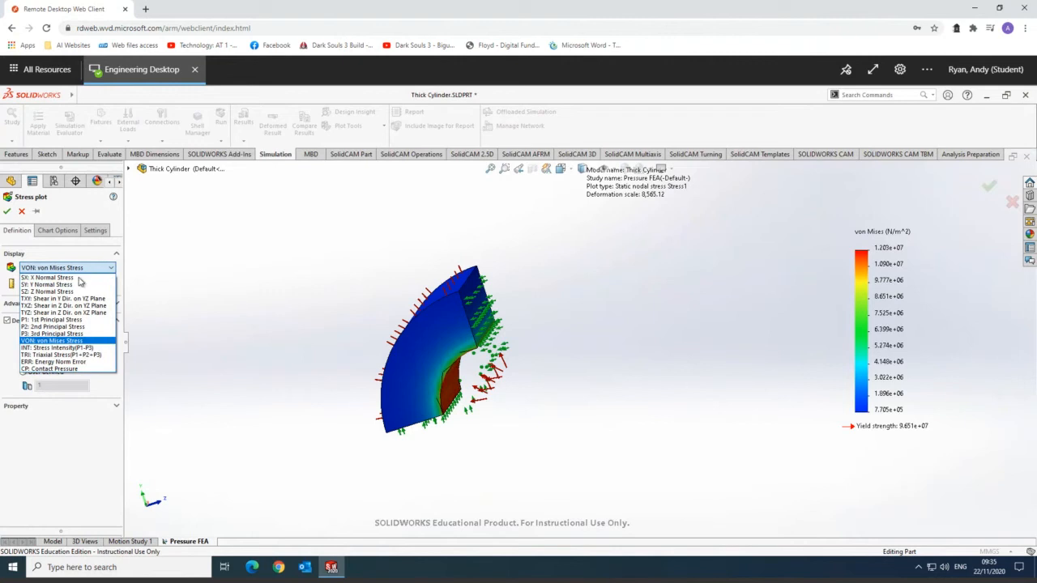
{"action": "left_click", "coordinate": [77, 278]}
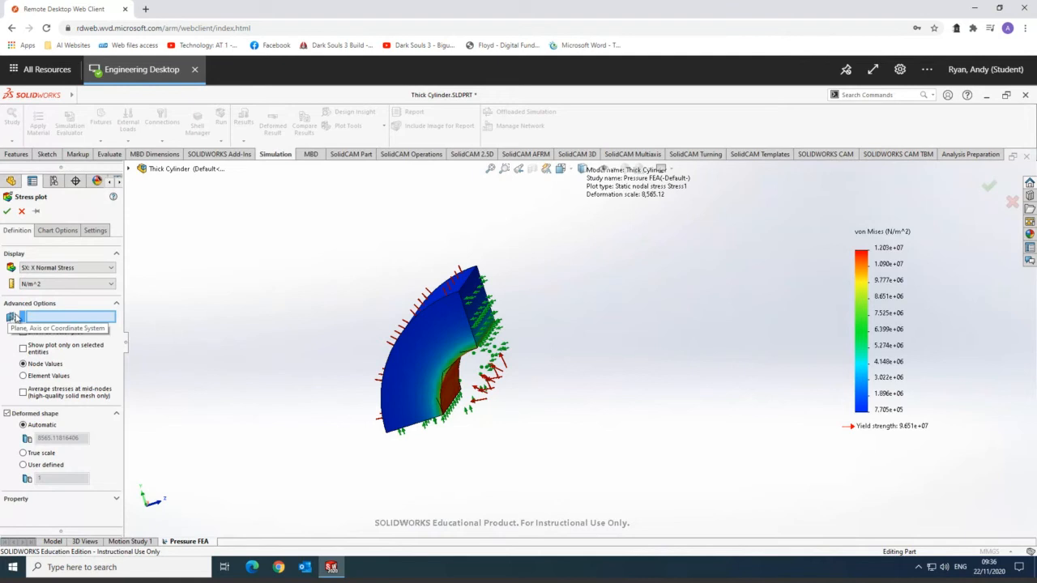
{"action": "left_click", "coordinate": [501, 395]}
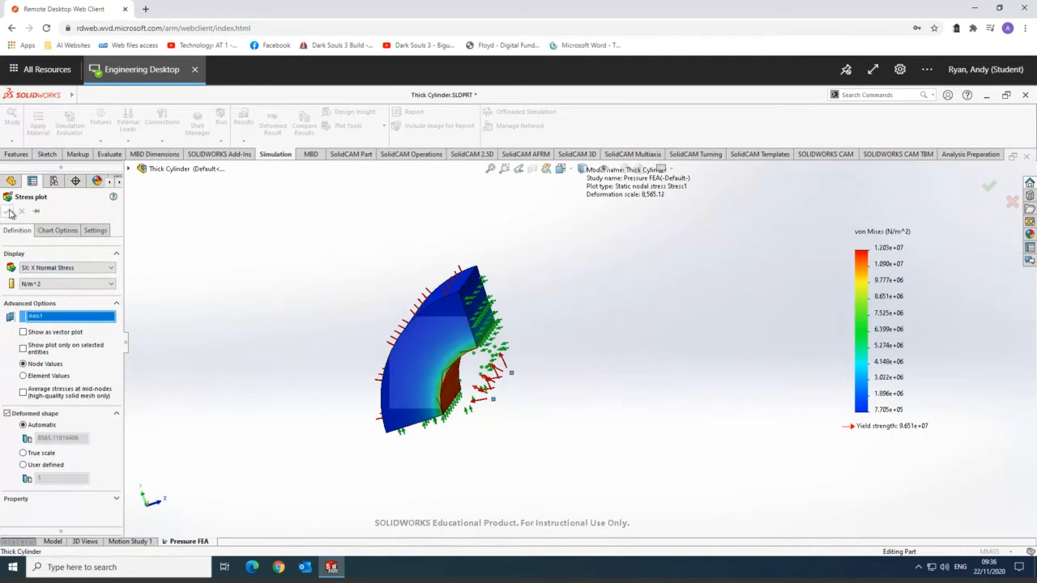
{"action": "left_click", "coordinate": [8, 212]}
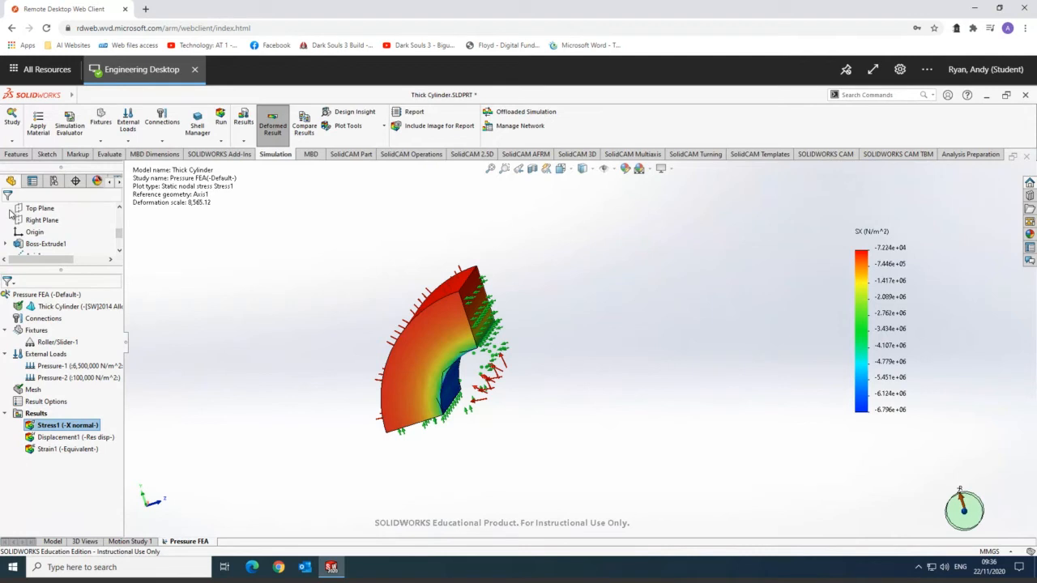
Step: Turn off the deformed shape in the Stress1 plot
{"action": "right_click", "coordinate": [89, 425]}
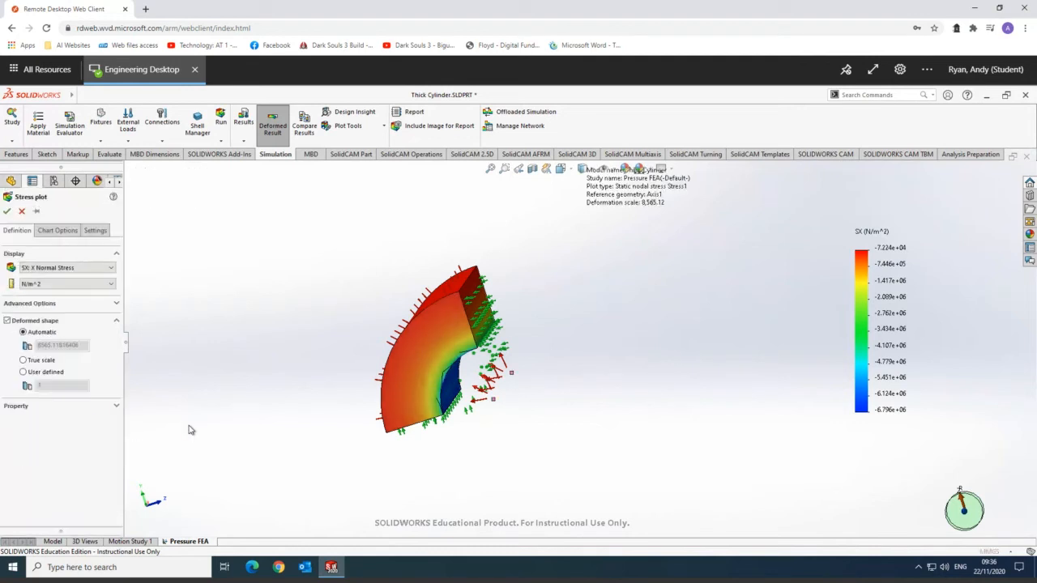
{"action": "left_click", "coordinate": [7, 321]}
{"action": "left_click", "coordinate": [7, 212]}
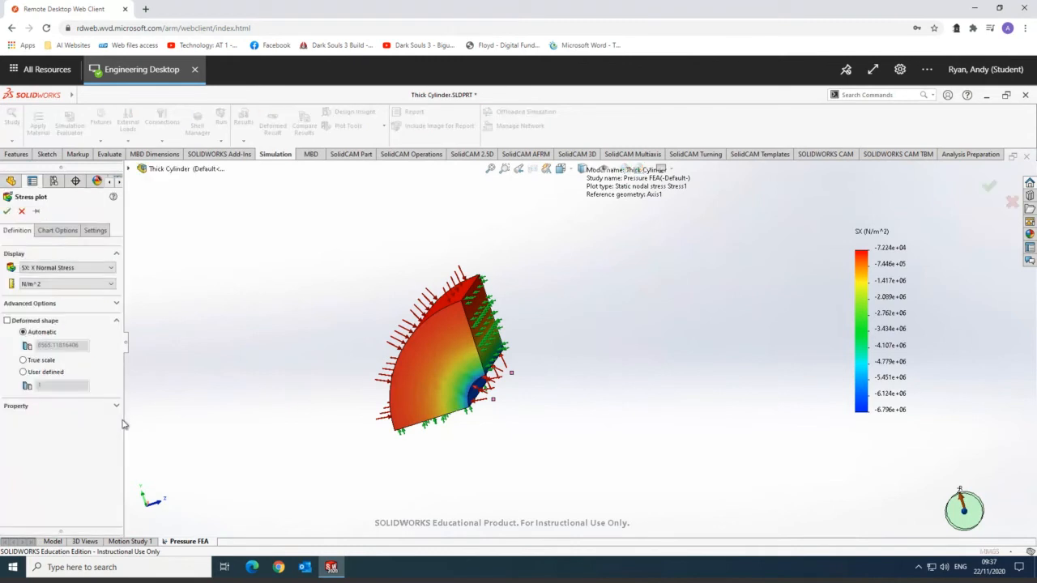
Step: Change the Stress1 plot to SY: Y Normal Stress, keeping Axis1 as its reference geometry
{"action": "left_click", "coordinate": [50, 269]}
{"action": "left_click", "coordinate": [63, 285]}
{"action": "left_click", "coordinate": [29, 304]}
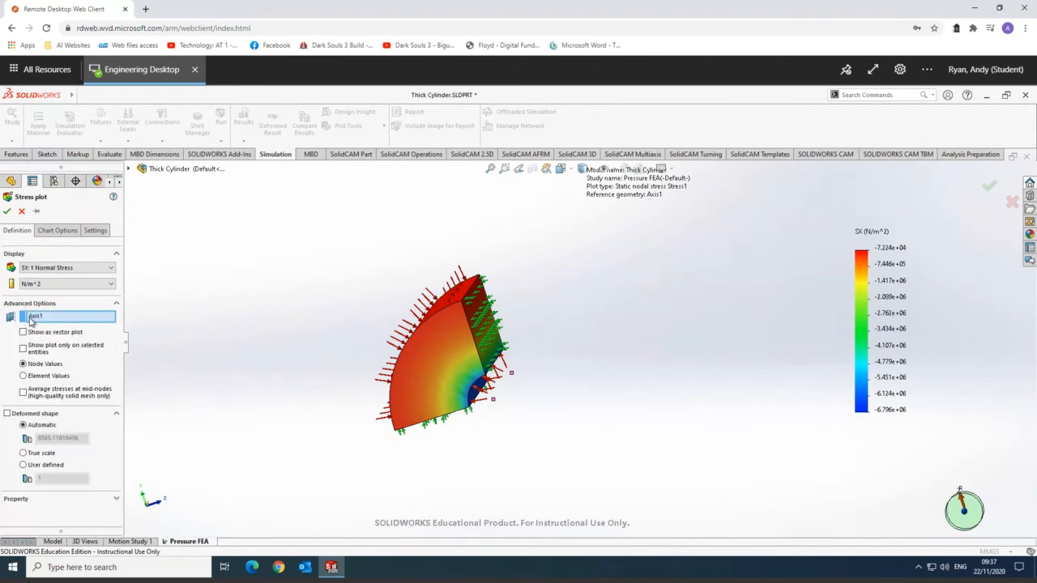
{"action": "left_click", "coordinate": [8, 210]}
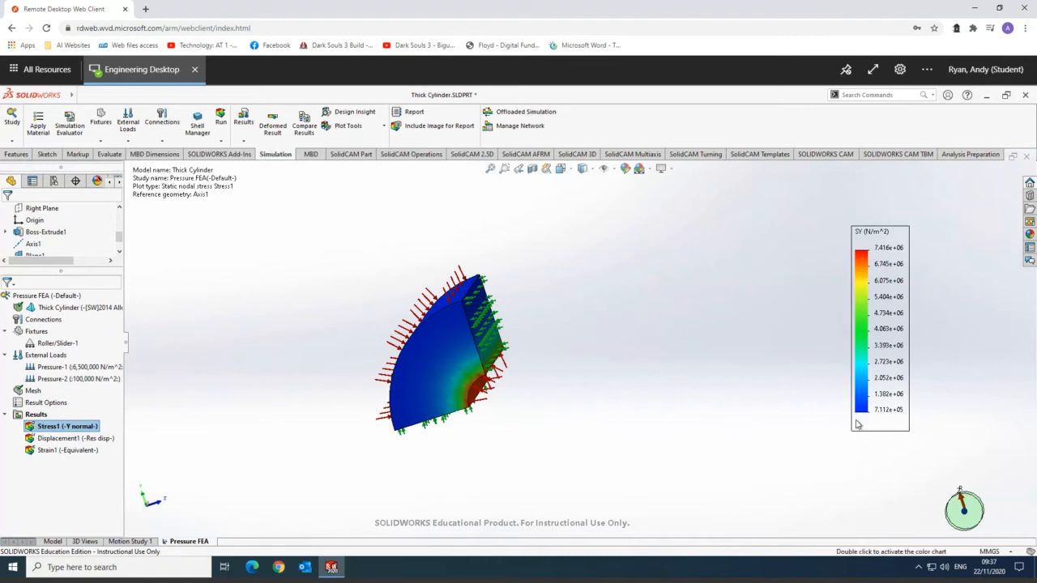
Step: Change the Stress1 plot to SZ: Z Normal Stress and examine the stress contours on the cylinder segment
{"action": "double_click", "coordinate": [67, 430]}
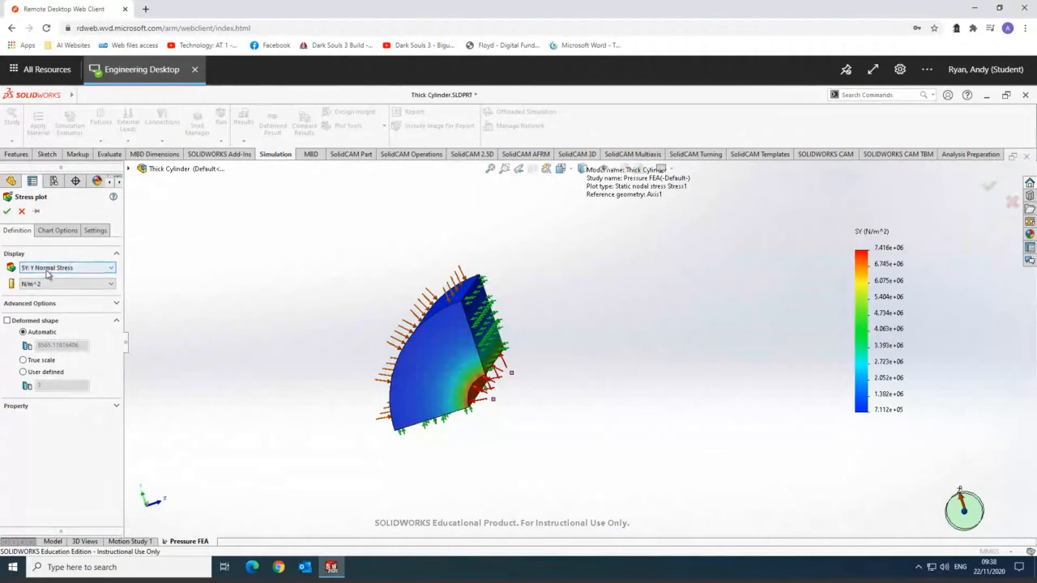
{"action": "left_click", "coordinate": [50, 270]}
{"action": "left_click", "coordinate": [56, 293]}
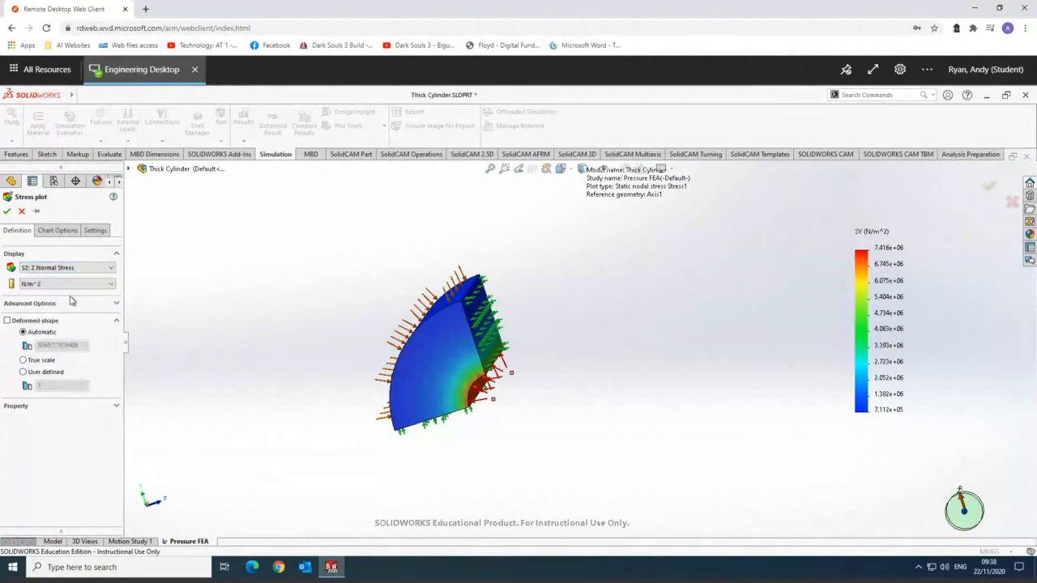
{"action": "left_click", "coordinate": [7, 212]}
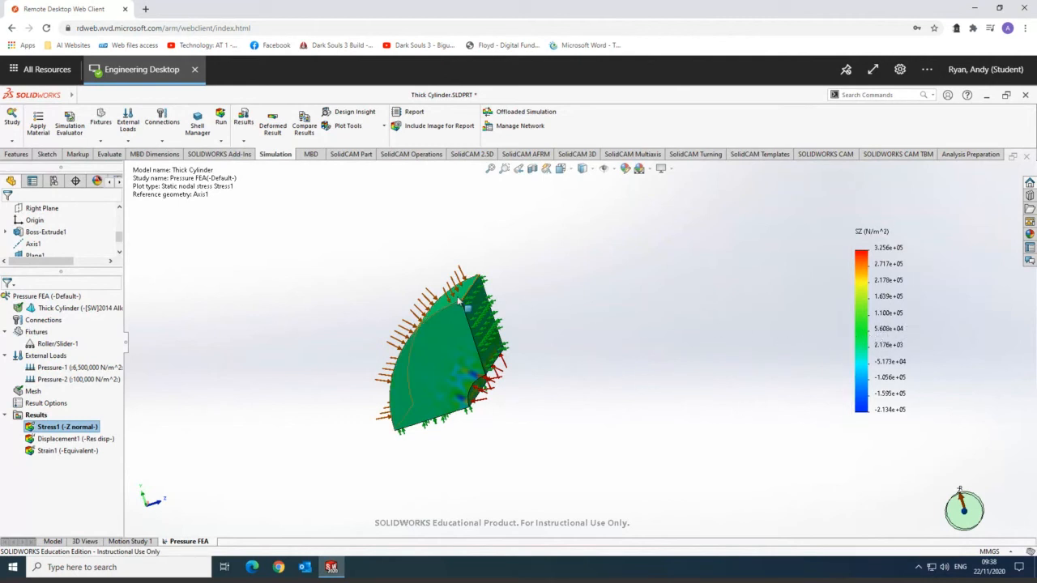
{"action": "scroll", "coordinate": [452, 327], "scroll_direction": "down", "scroll_amount": 5}
{"action": "scroll", "coordinate": [452, 327], "scroll_direction": "down", "scroll_amount": 2}
{"action": "scroll", "coordinate": [452, 327], "scroll_direction": "up", "scroll_amount": 6}
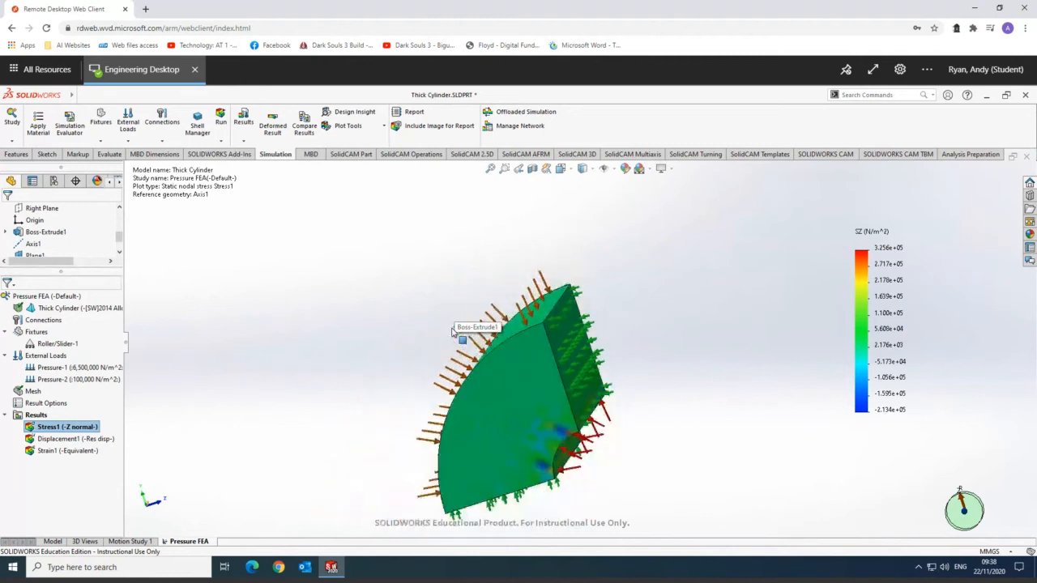
{"action": "scroll", "coordinate": [688, 447], "scroll_direction": "down", "scroll_amount": 5}
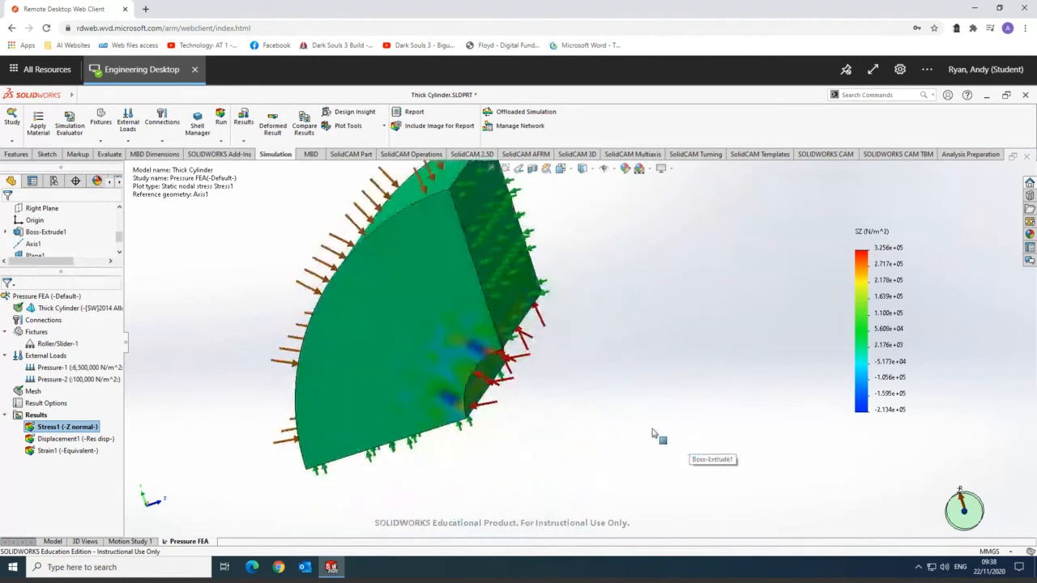
{"action": "scroll", "coordinate": [635, 422], "scroll_direction": "up", "scroll_amount": 3}
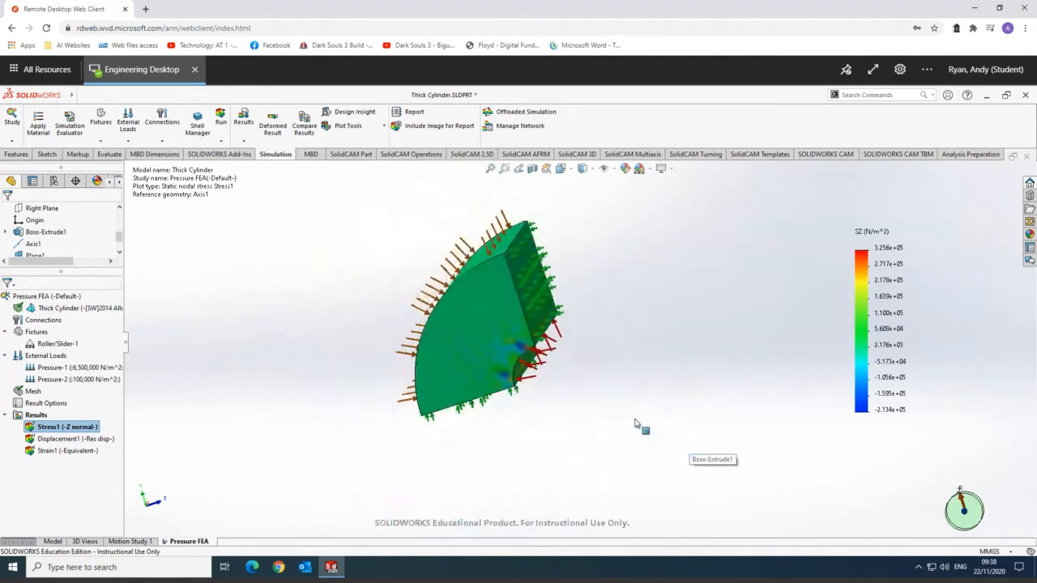
Step: Set the Stress1 plot back to SX: X Normal Stress
{"action": "double_click", "coordinate": [83, 426]}
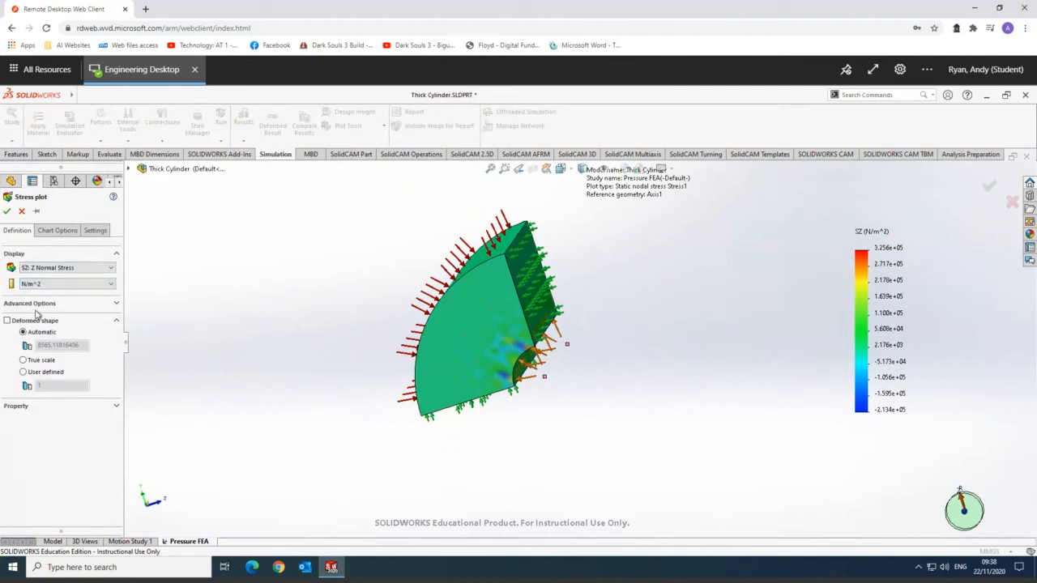
{"action": "left_click", "coordinate": [51, 268]}
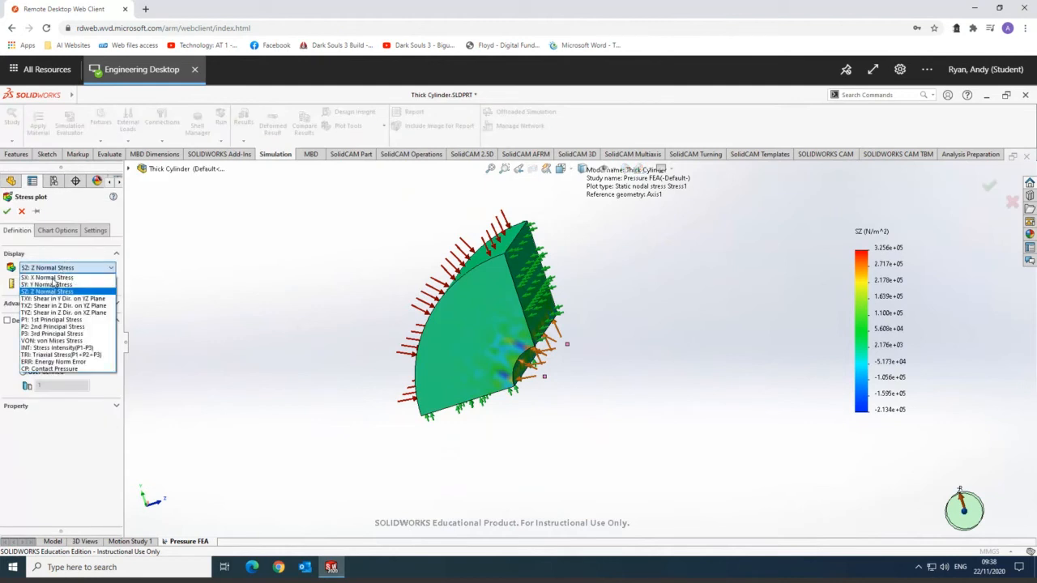
{"action": "left_click", "coordinate": [54, 278]}
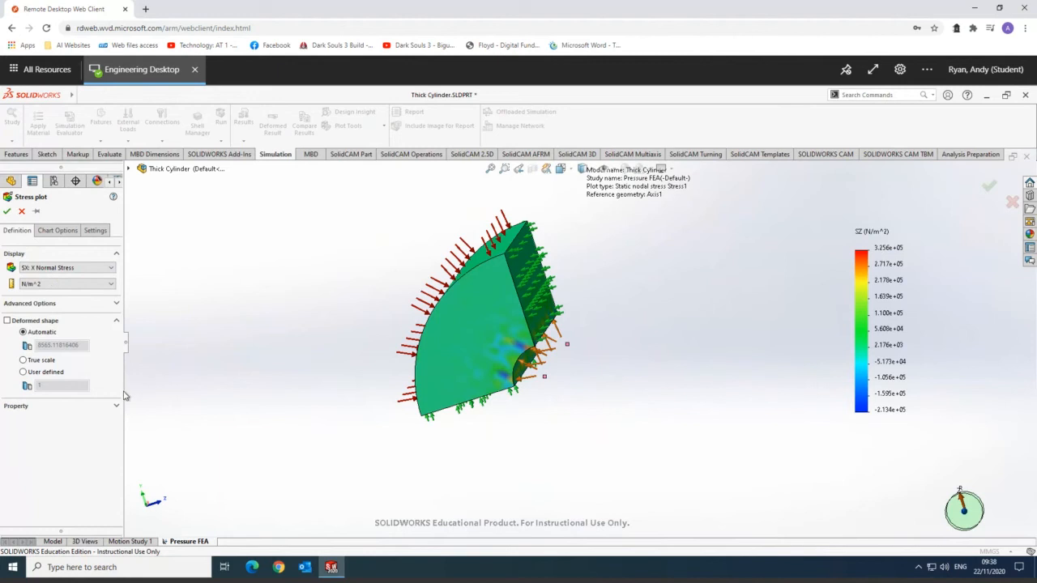
{"action": "left_click", "coordinate": [7, 212]}
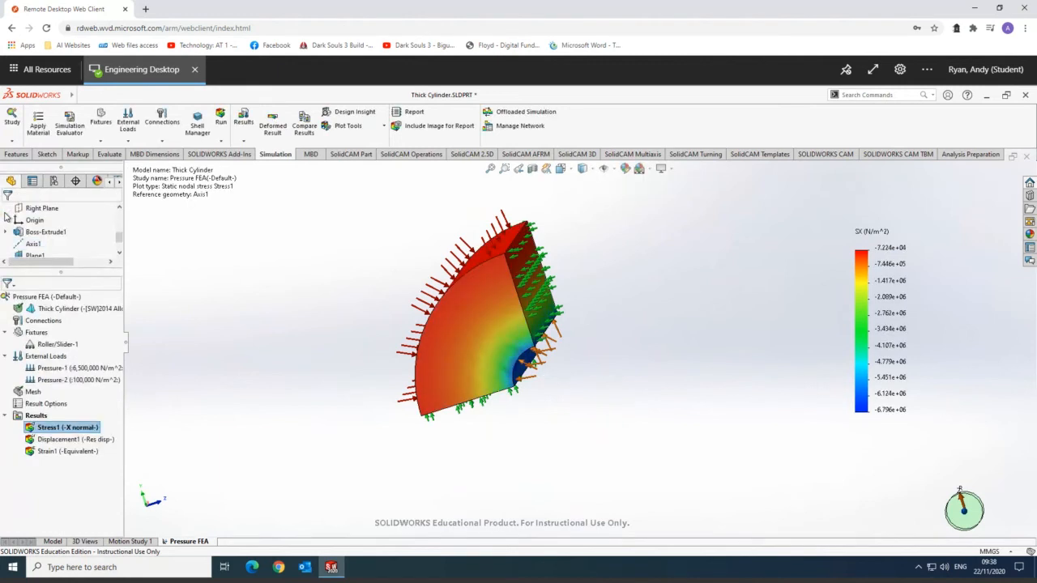
Step: Probe the Stress1 results on selected entities, using the radial edge across the segment's front face
{"action": "right_click", "coordinate": [82, 431]}
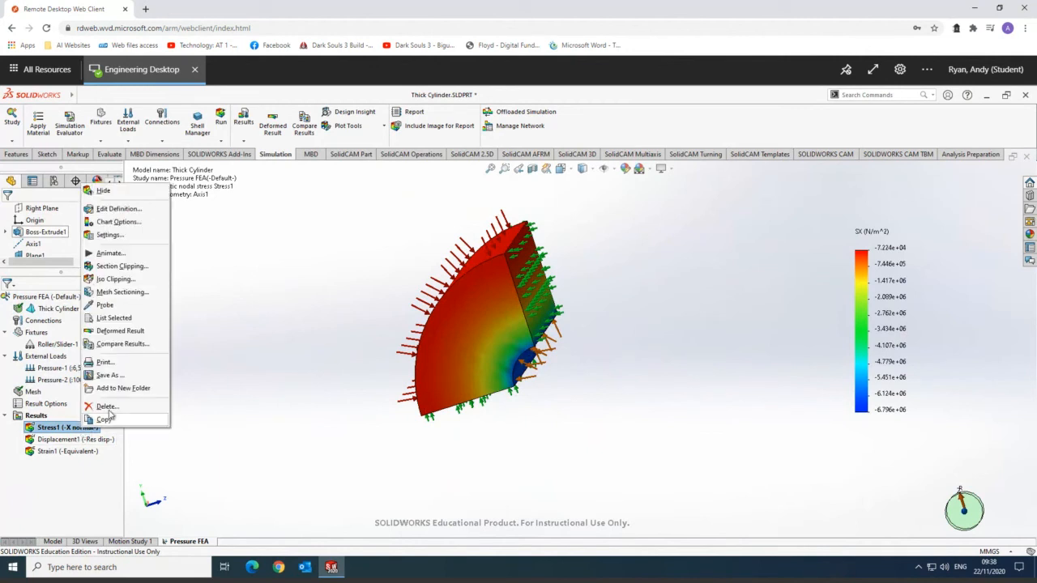
{"action": "left_click", "coordinate": [112, 306]}
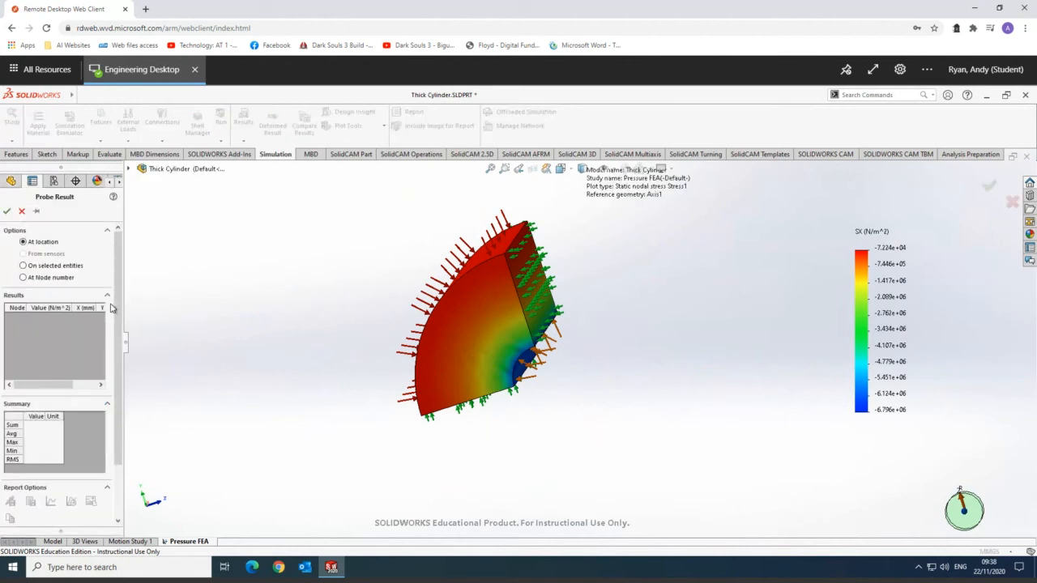
{"action": "left_click", "coordinate": [53, 267]}
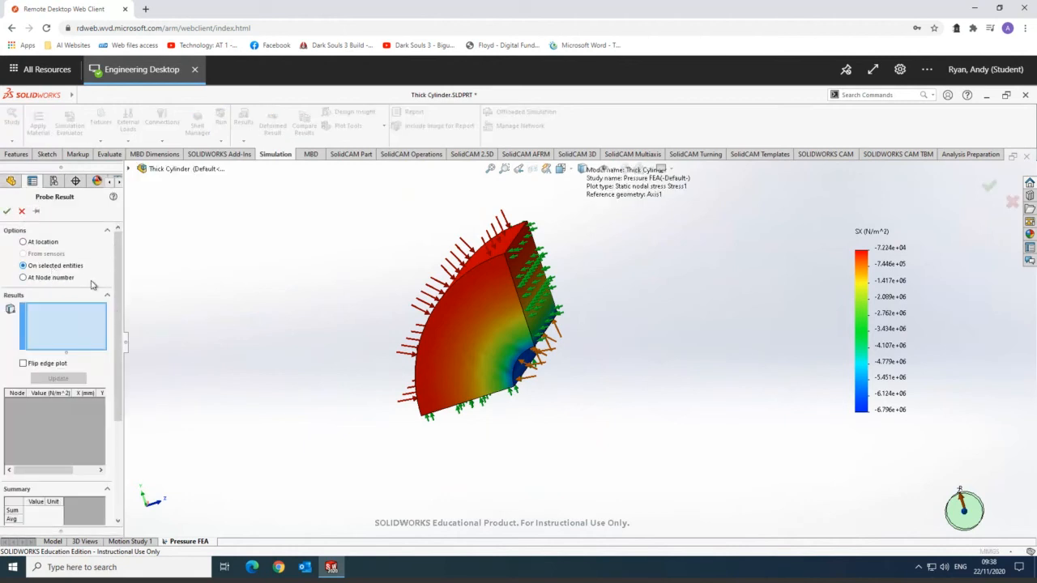
{"action": "left_click", "coordinate": [477, 343]}
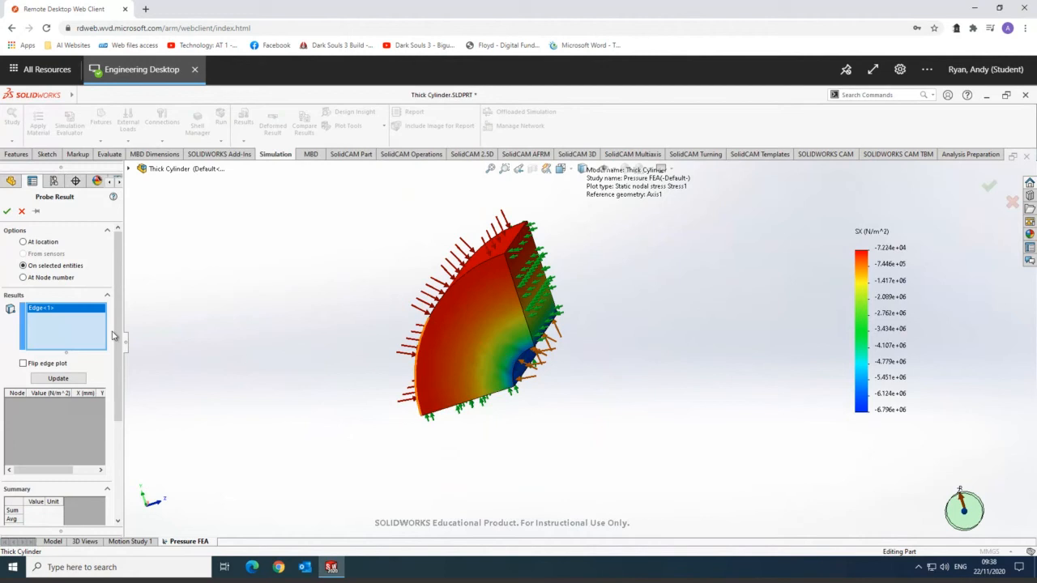
{"action": "left_click", "coordinate": [61, 380]}
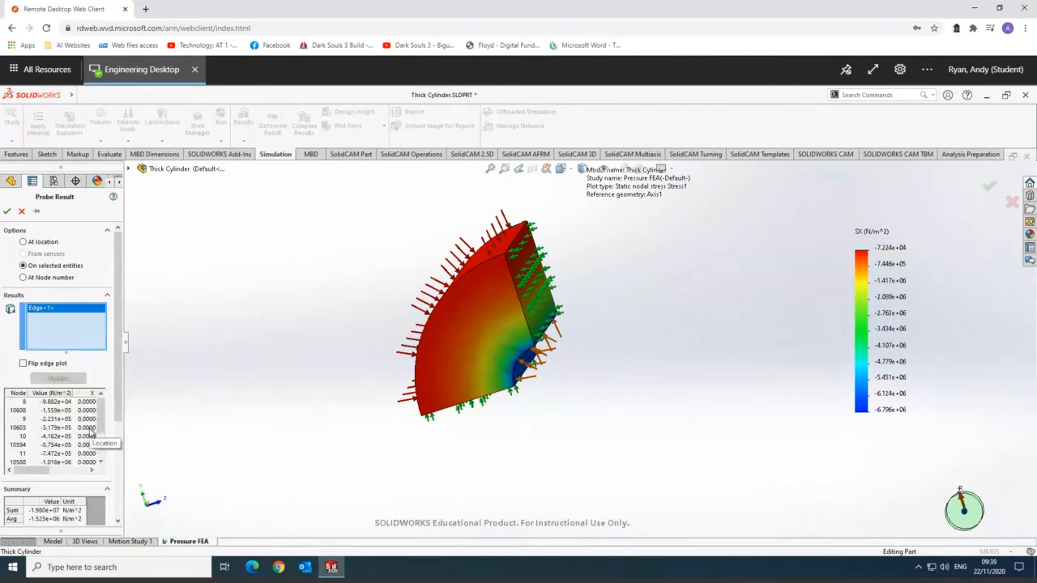
Step: Plot the probed SX stress along the radial edge as a graph against parametric distance
{"action": "scroll", "coordinate": [119, 438], "scroll_direction": "down", "scroll_amount": 4}
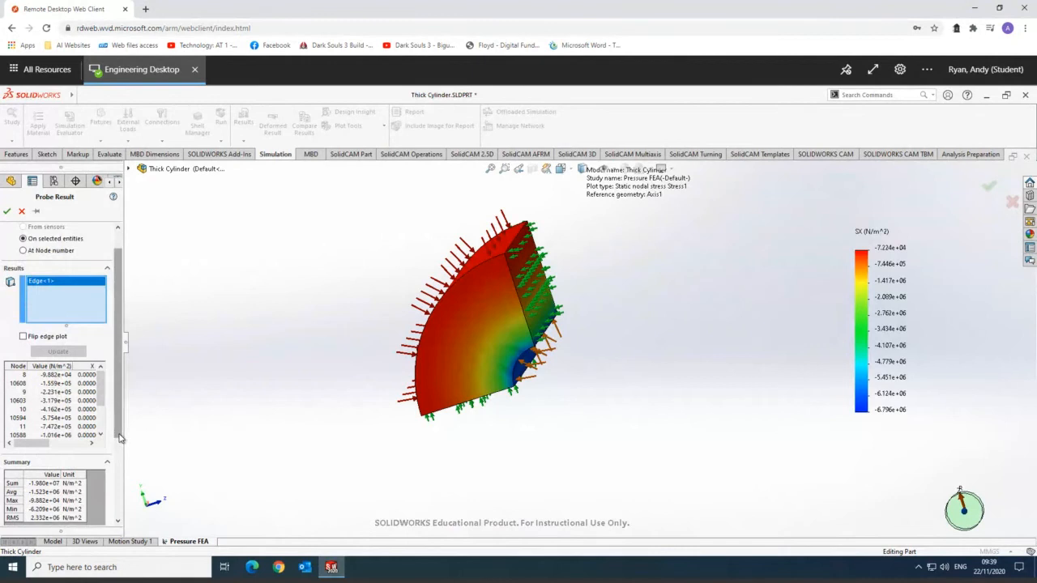
{"action": "scroll", "coordinate": [119, 438], "scroll_direction": "down", "scroll_amount": 1}
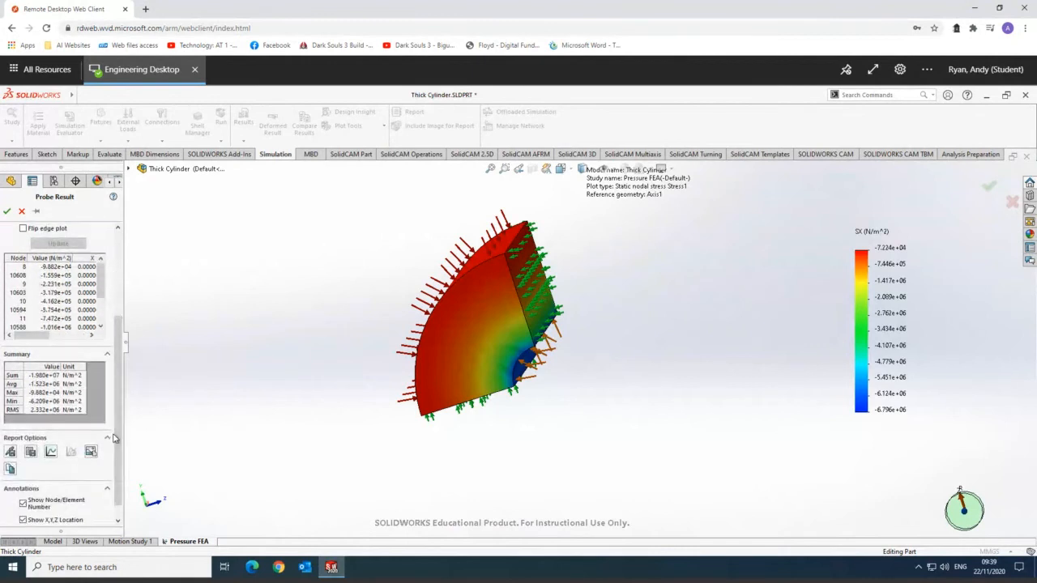
{"action": "left_click", "coordinate": [52, 453]}
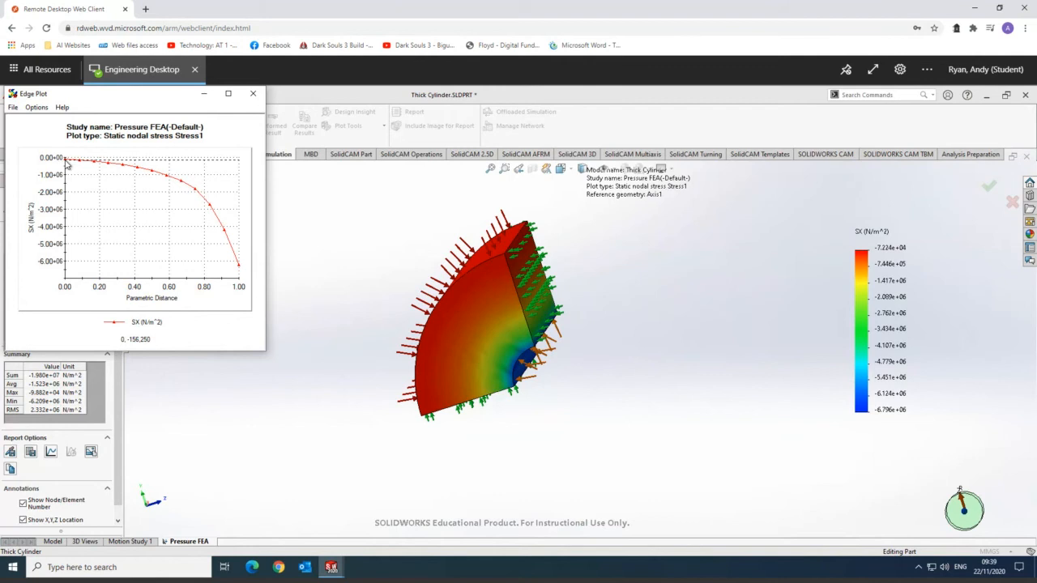
Step: Examine the stress values and the X, Y and Z coordinates of the probed nodes
{"action": "scroll", "coordinate": [41, 390], "scroll_direction": "up", "scroll_amount": 2}
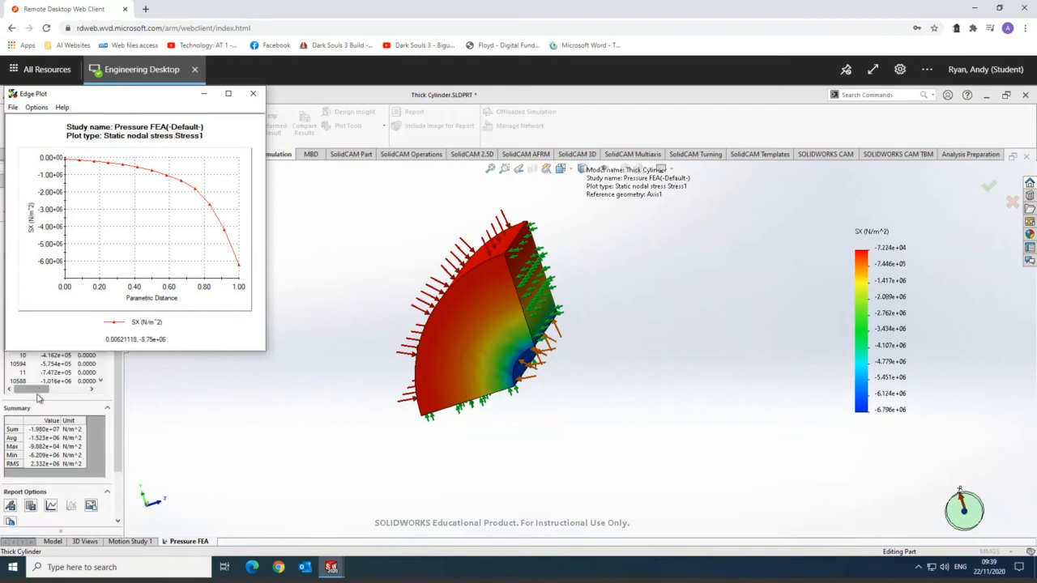
{"action": "scroll", "coordinate": [34, 438], "scroll_direction": "up", "scroll_amount": 1}
{"action": "scroll", "coordinate": [40, 405], "scroll_direction": "up", "scroll_amount": 1}
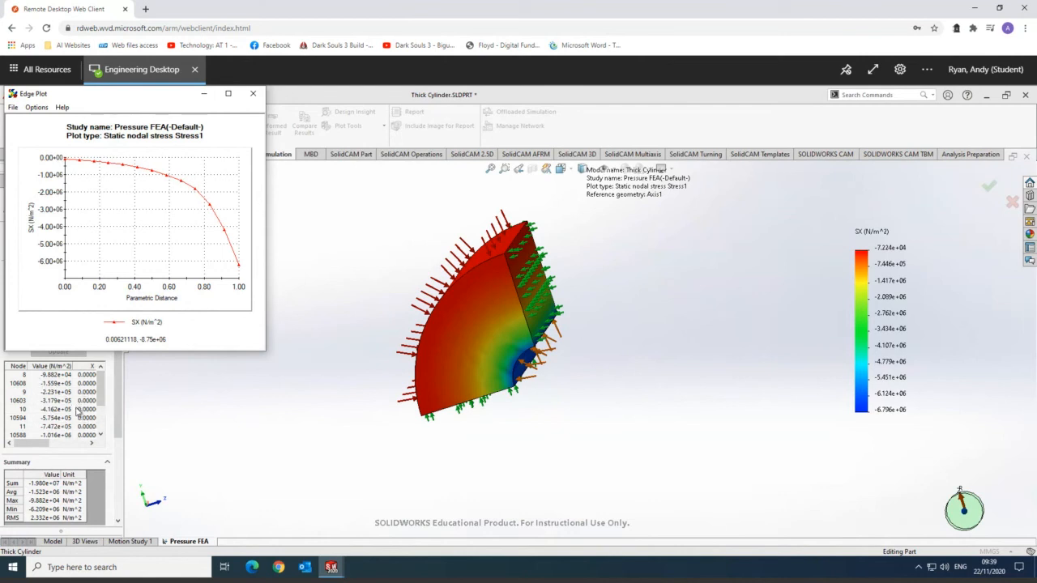
{"action": "left_click", "coordinate": [32, 445]}
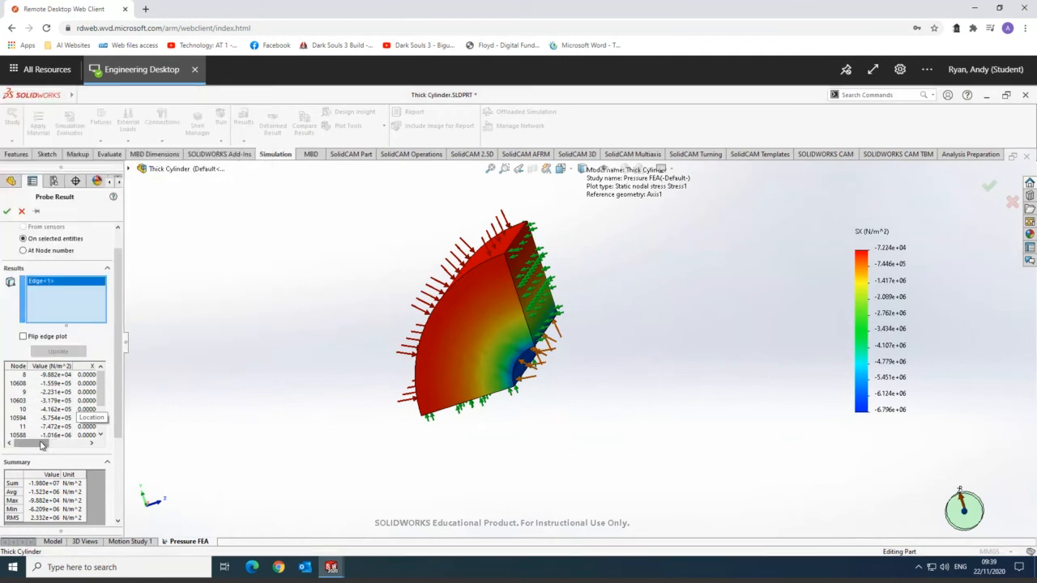
{"action": "left_click", "coordinate": [92, 443]}
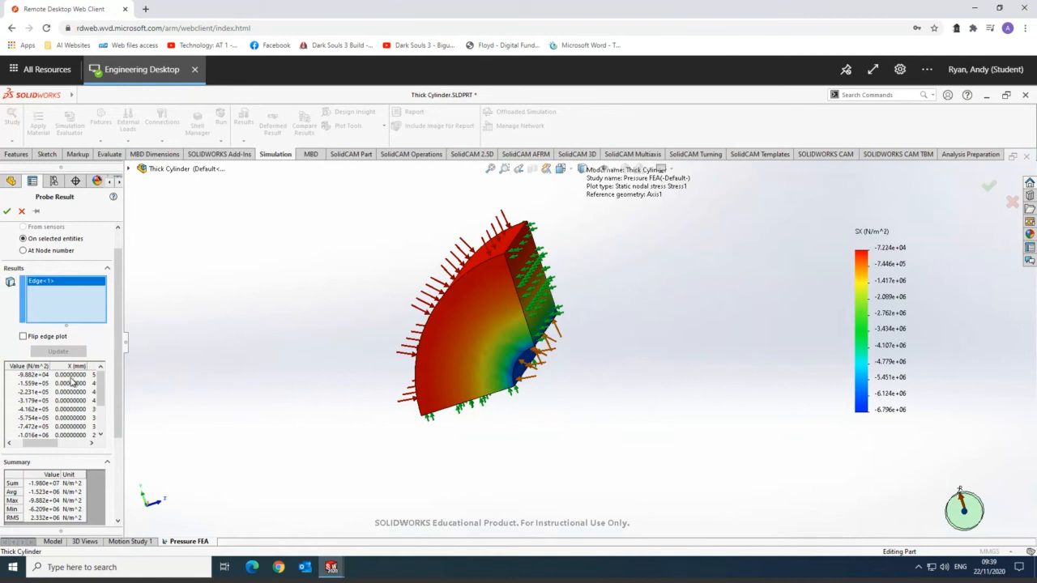
{"action": "left_click", "coordinate": [92, 443]}
{"action": "left_click", "coordinate": [91, 443]}
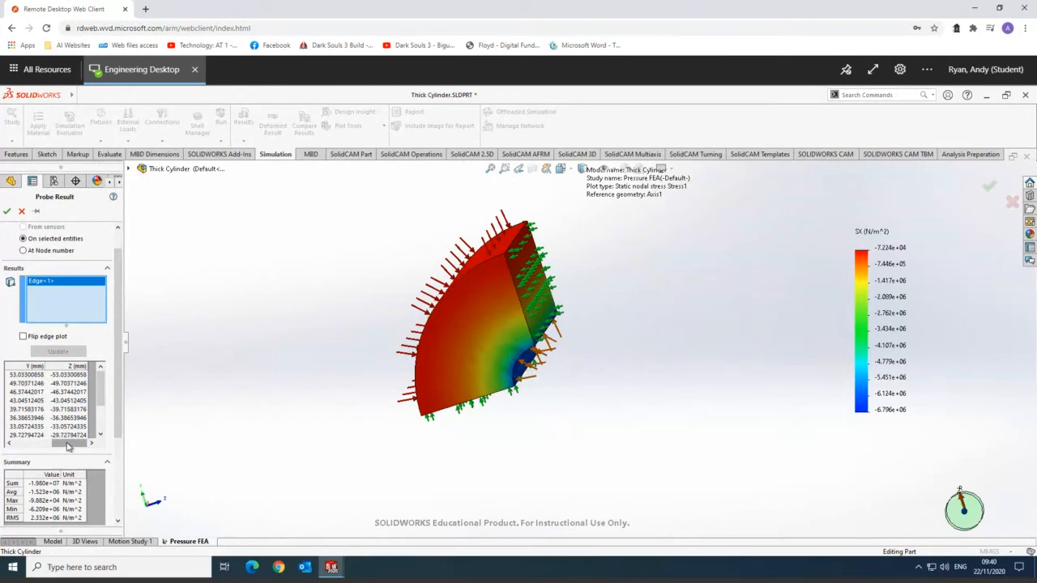
{"action": "left_click_drag", "start_coordinate": [68, 444], "coordinate": [31, 444]}
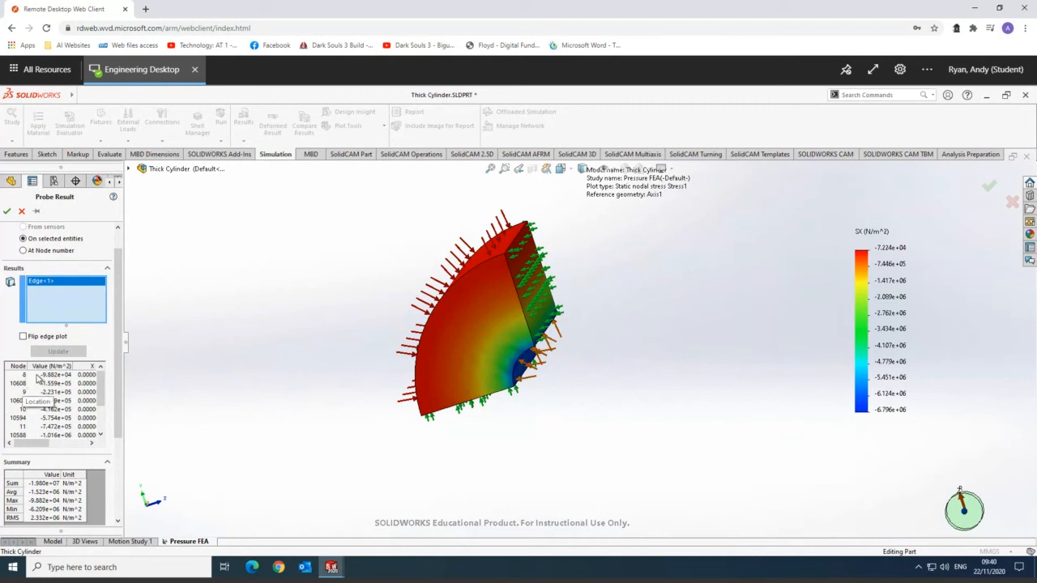
Step: Copy all rows of the probed node results, including stress values and coordinates
{"action": "left_click_drag", "start_coordinate": [37, 379], "coordinate": [258, 539]}
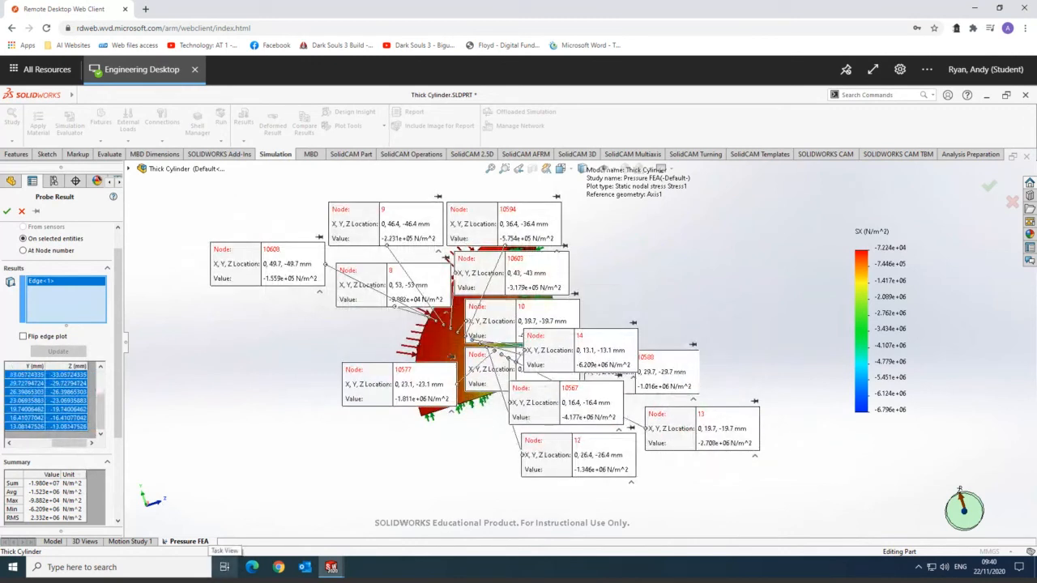
{"action": "right_click", "coordinate": [36, 403]}
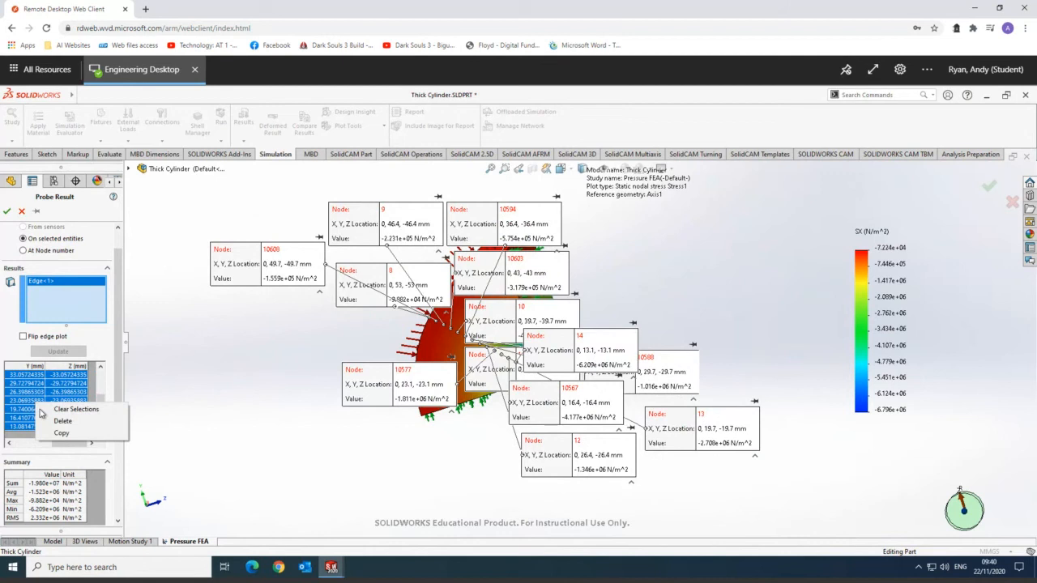
{"action": "left_click", "coordinate": [58, 434]}
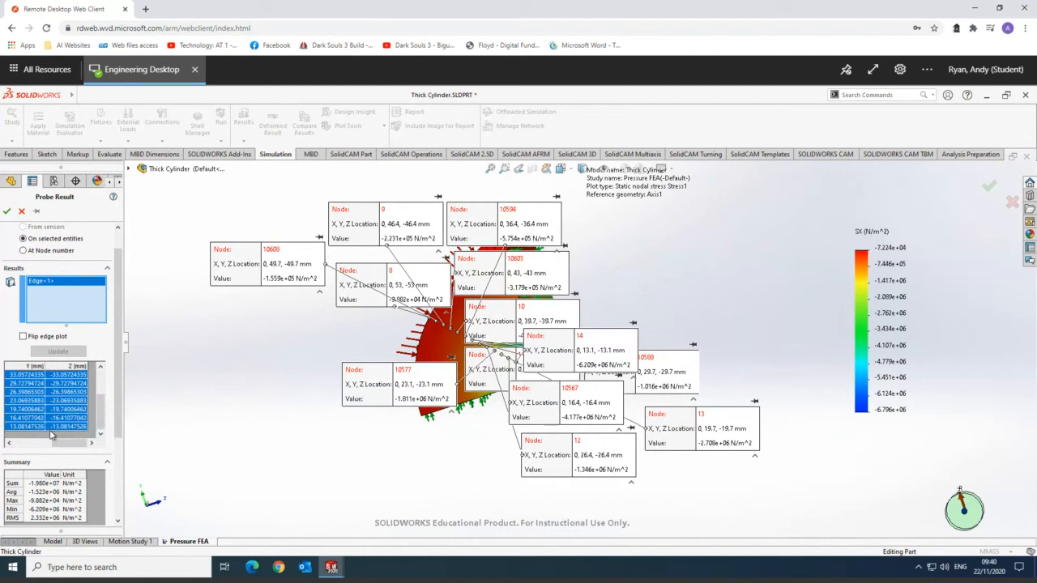
Step: Switch to Excel, create a blank workbook and paste the copied probe results starting at cell C3
{"action": "left_click", "coordinate": [13, 575]}
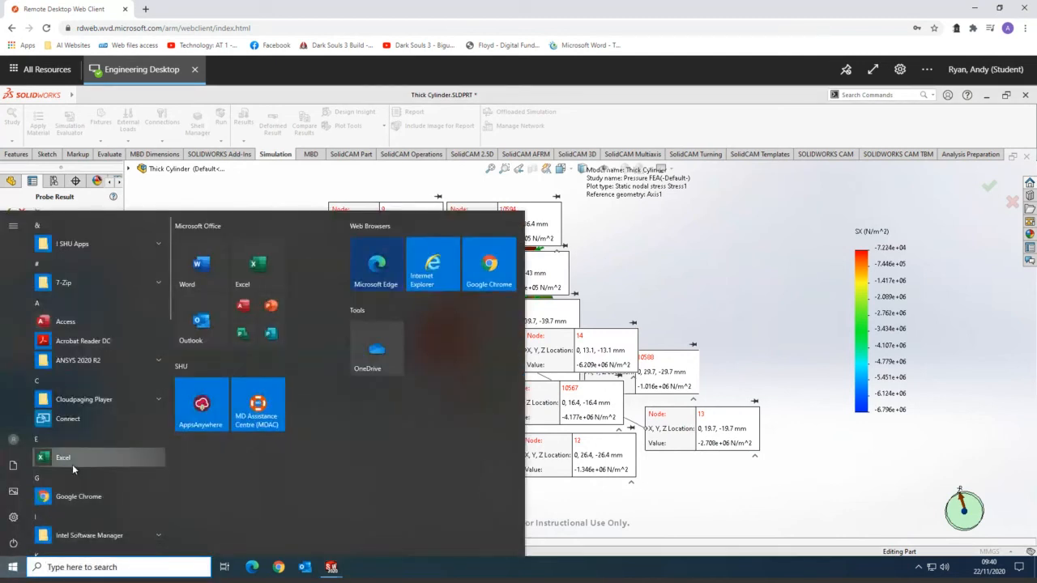
{"action": "left_click", "coordinate": [73, 464]}
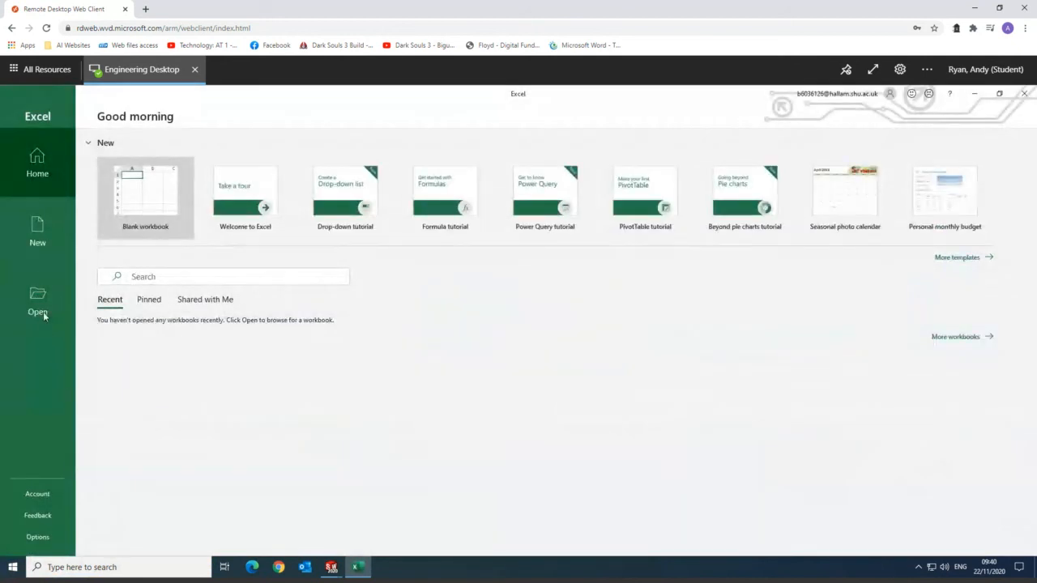
{"action": "left_click", "coordinate": [133, 215]}
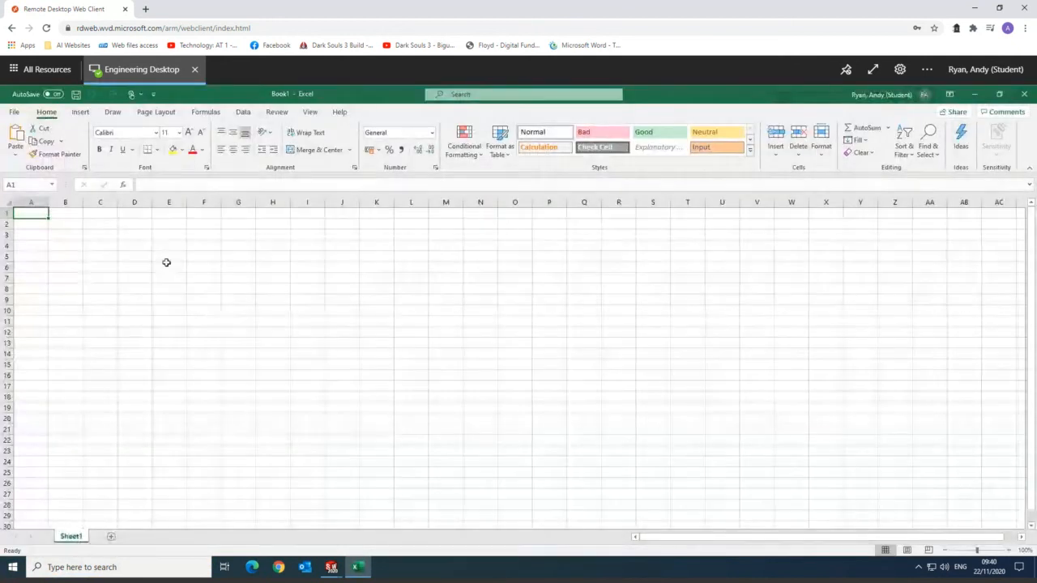
{"action": "right_click", "coordinate": [105, 236]}
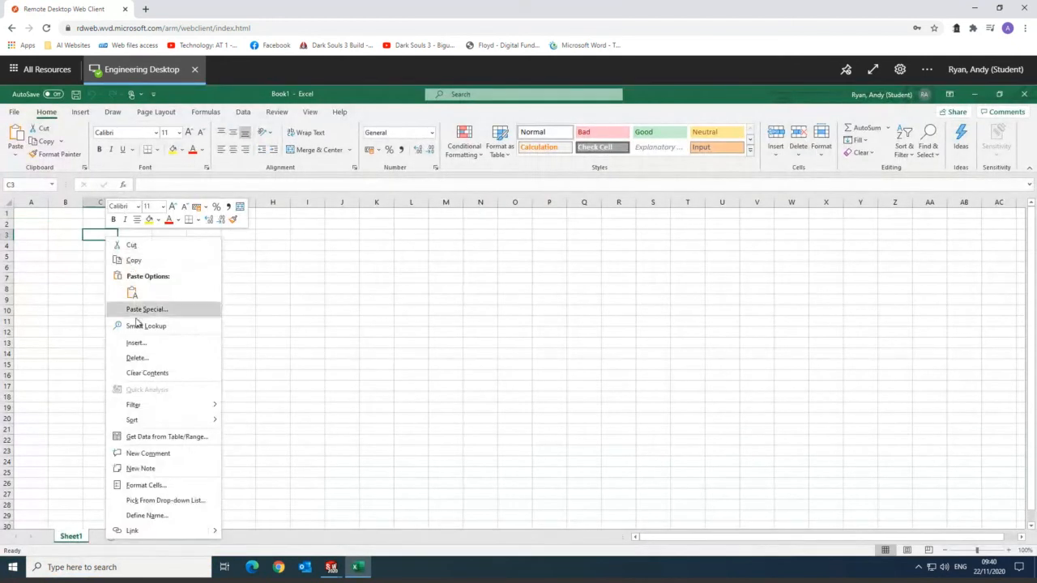
{"action": "left_click", "coordinate": [132, 293]}
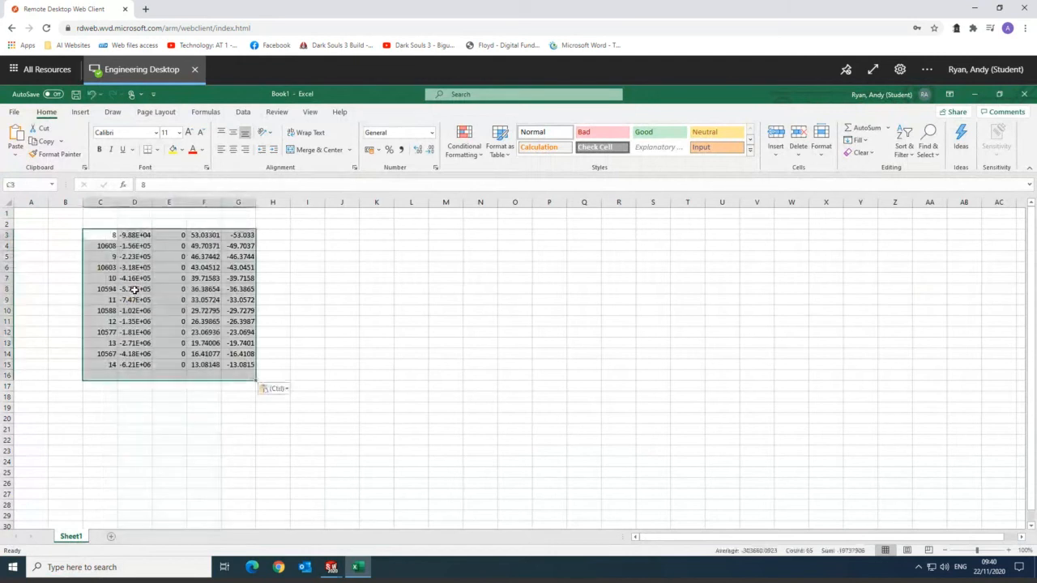
Step: Clear the node numbers from cells C3:C15
{"action": "left_click", "coordinate": [424, 359]}
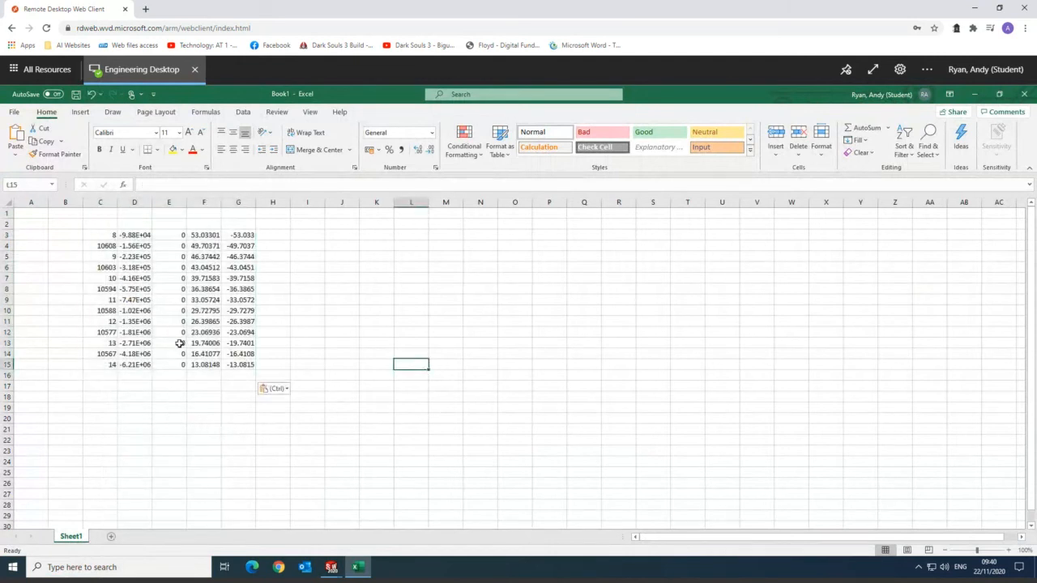
{"action": "left_click_drag", "start_coordinate": [106, 237], "coordinate": [103, 365]}
{"action": "key", "text": "Delete"}
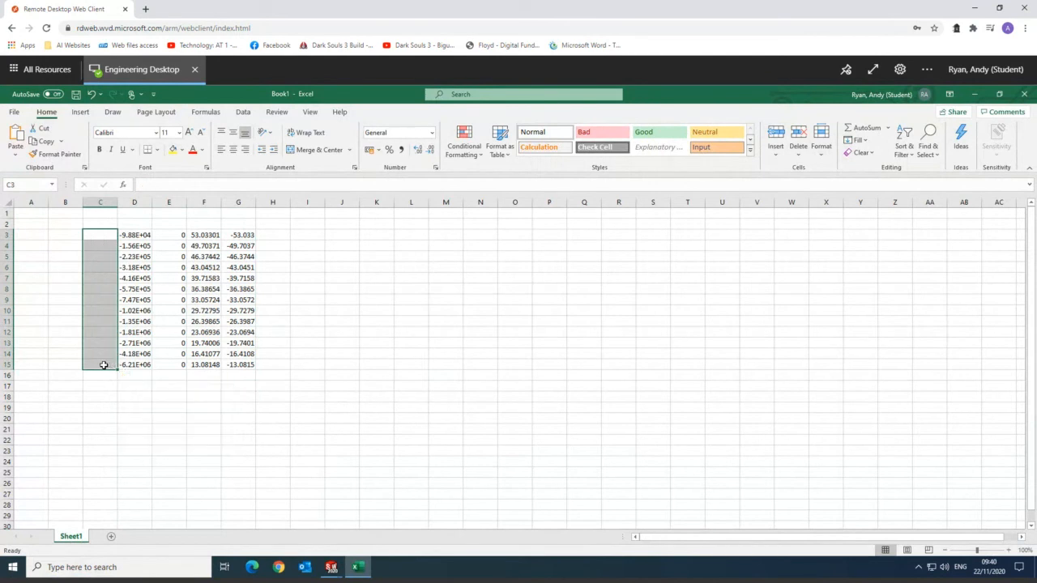
Step: Calculate the radii in C3:C15 with the formula =SQRT(F3^2+G3^2), filling it down from cell C3
{"action": "left_click", "coordinate": [97, 236]}
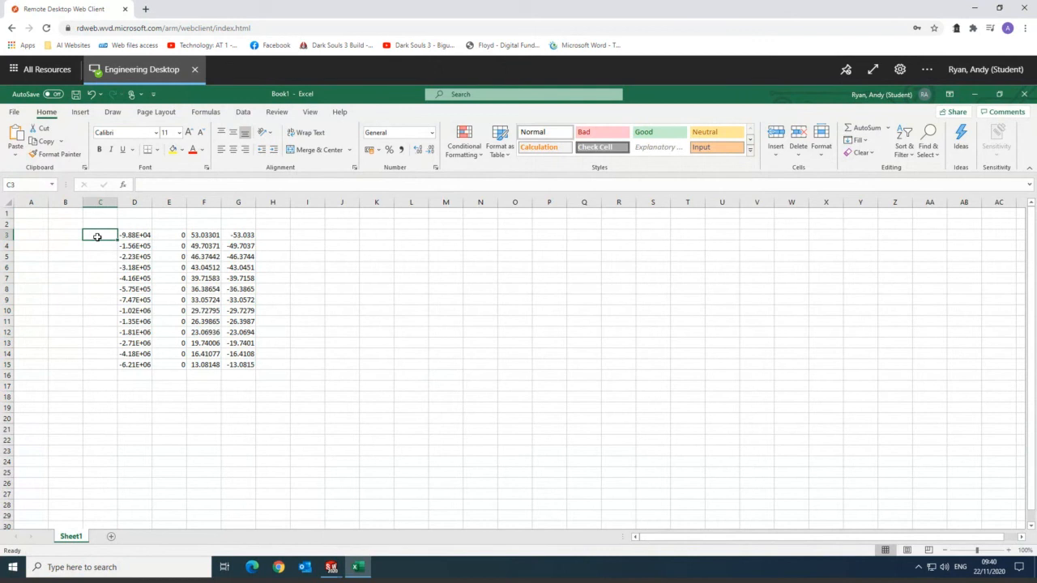
{"action": "type", "text": "="}
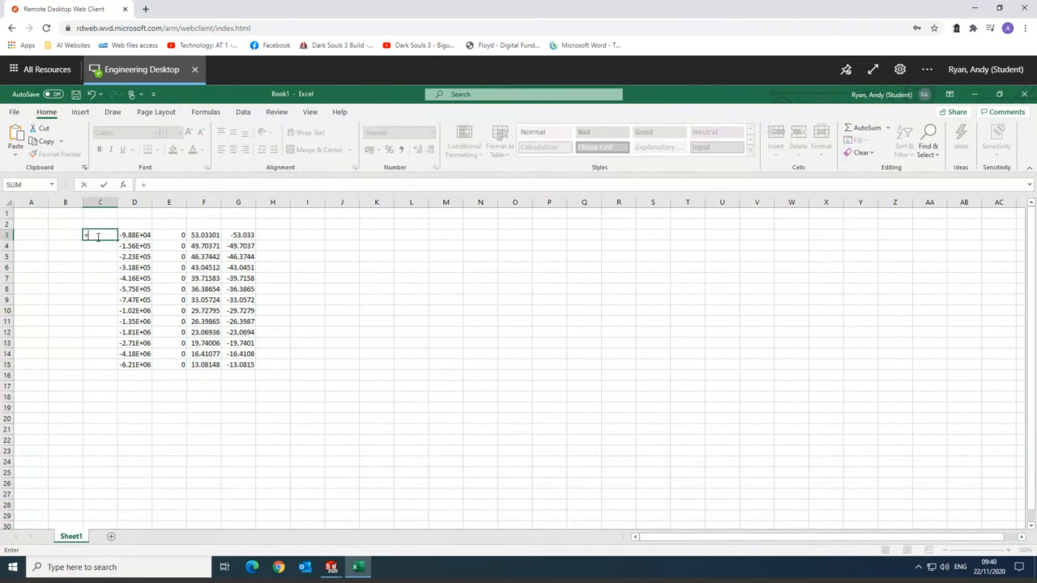
{"action": "type", "text": "sqrt"}
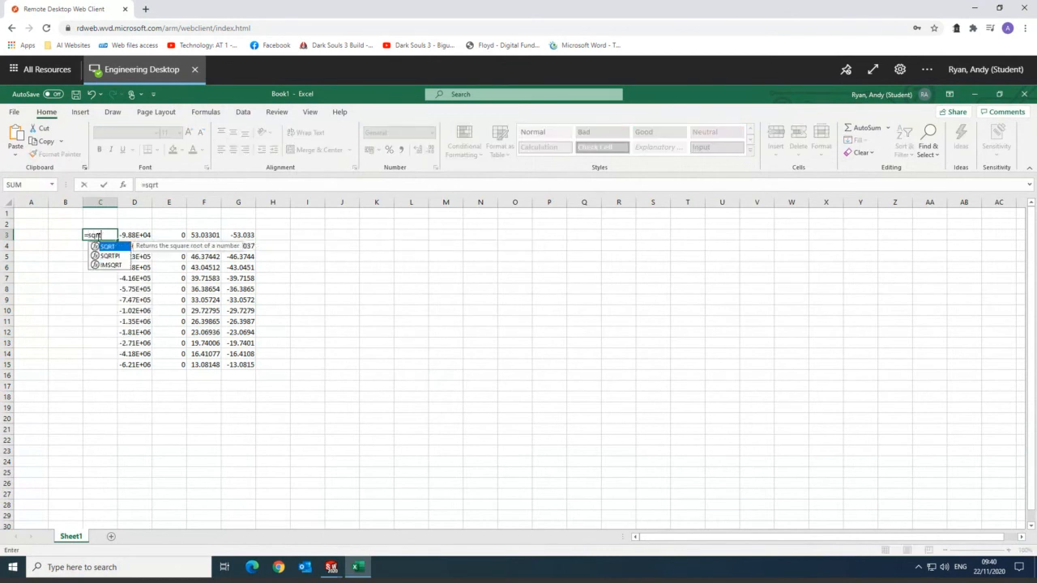
{"action": "type", "text": "*"}
{"action": "key", "text": "BackSpace"}
{"action": "type", "text": "("}
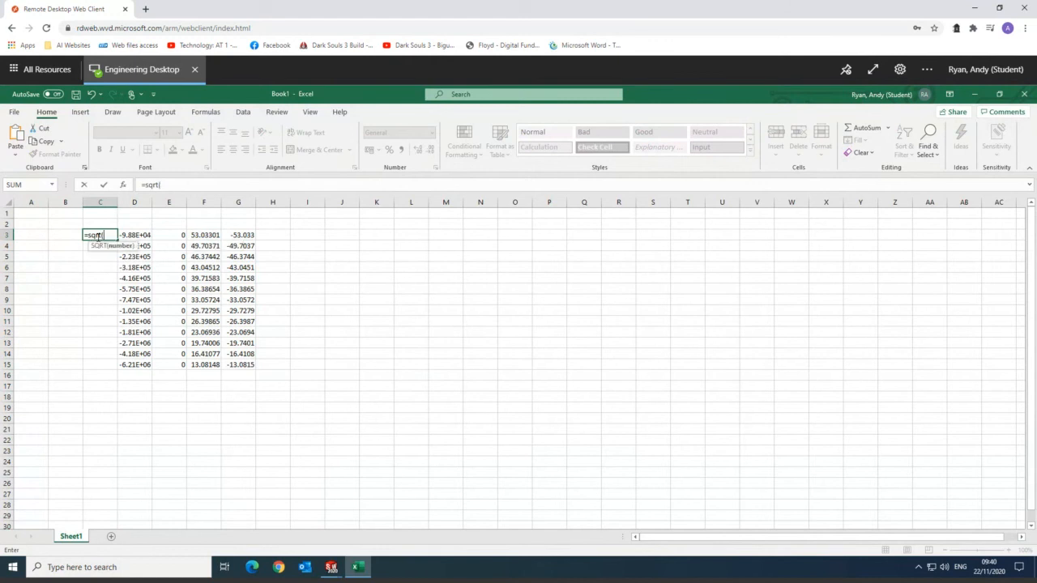
{"action": "left_click", "coordinate": [209, 234]}
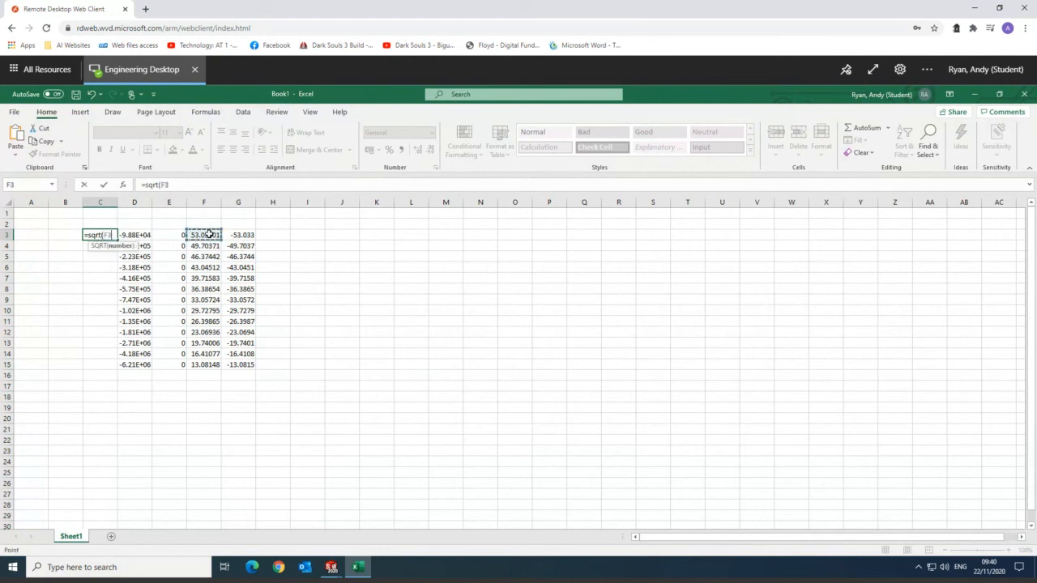
{"action": "type", "text": "^2+"}
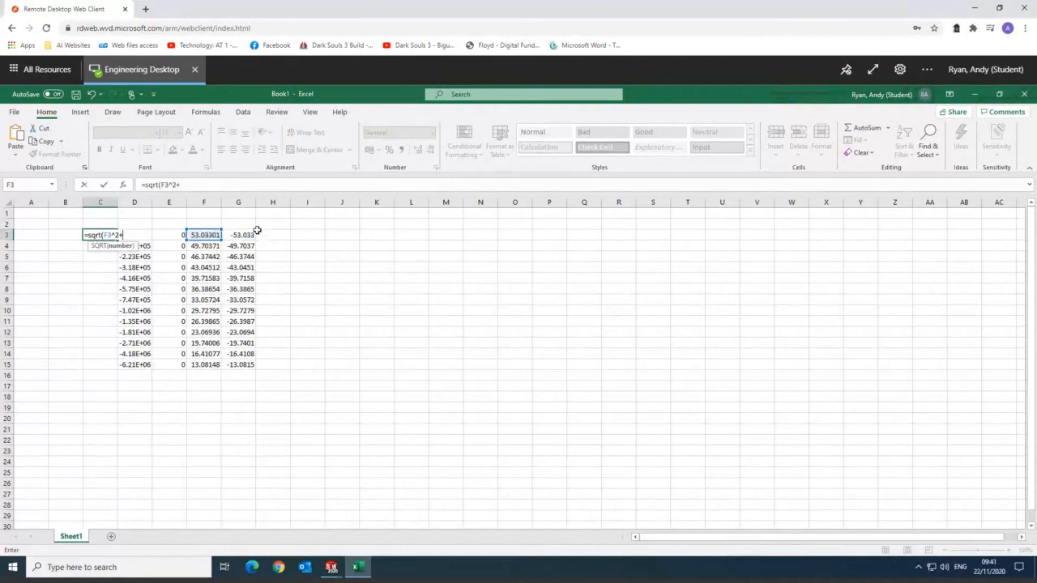
{"action": "left_click", "coordinate": [243, 236]}
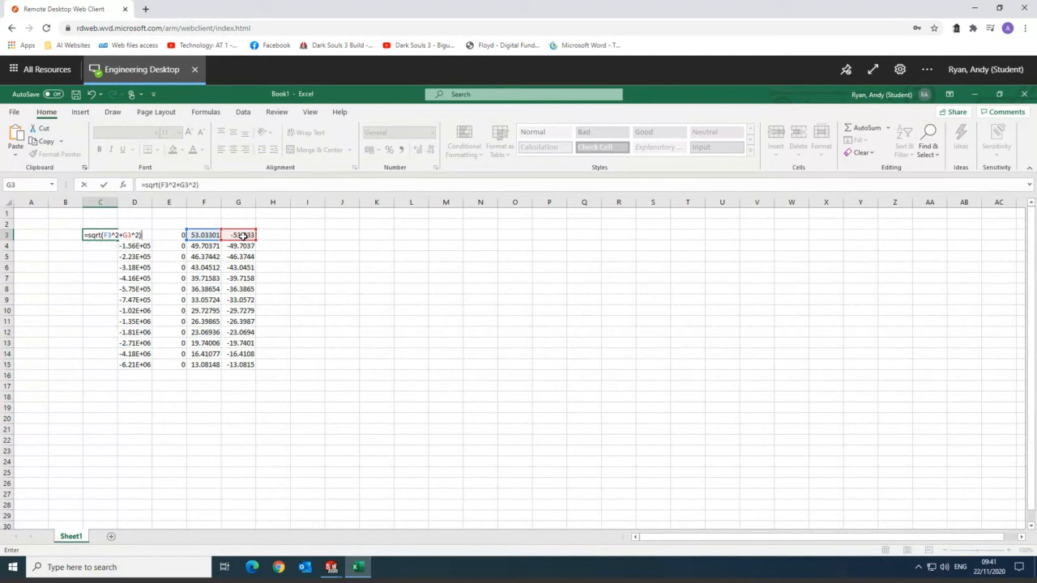
{"action": "key", "text": "Return"}
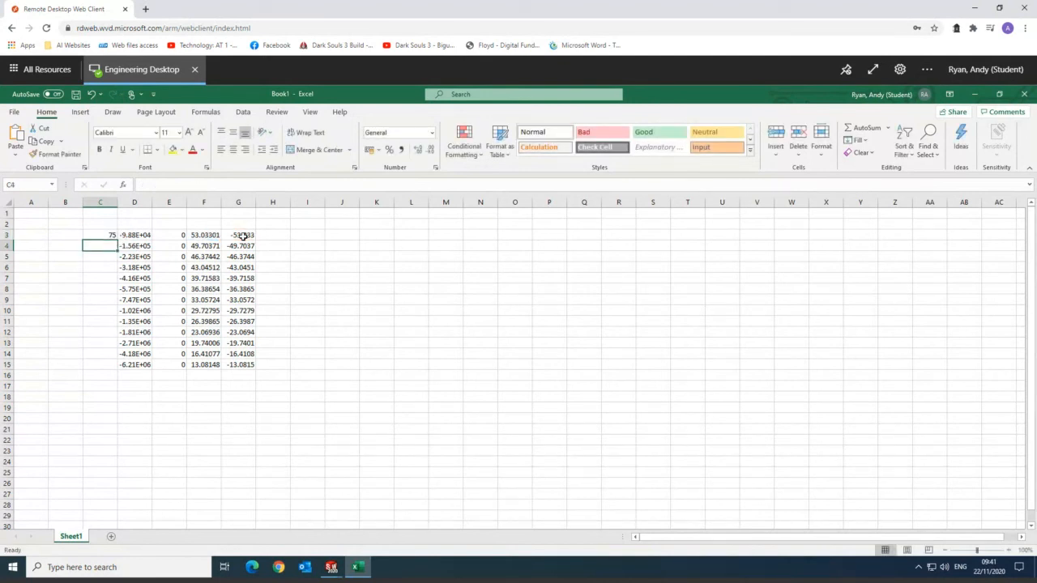
{"action": "left_click", "coordinate": [101, 235]}
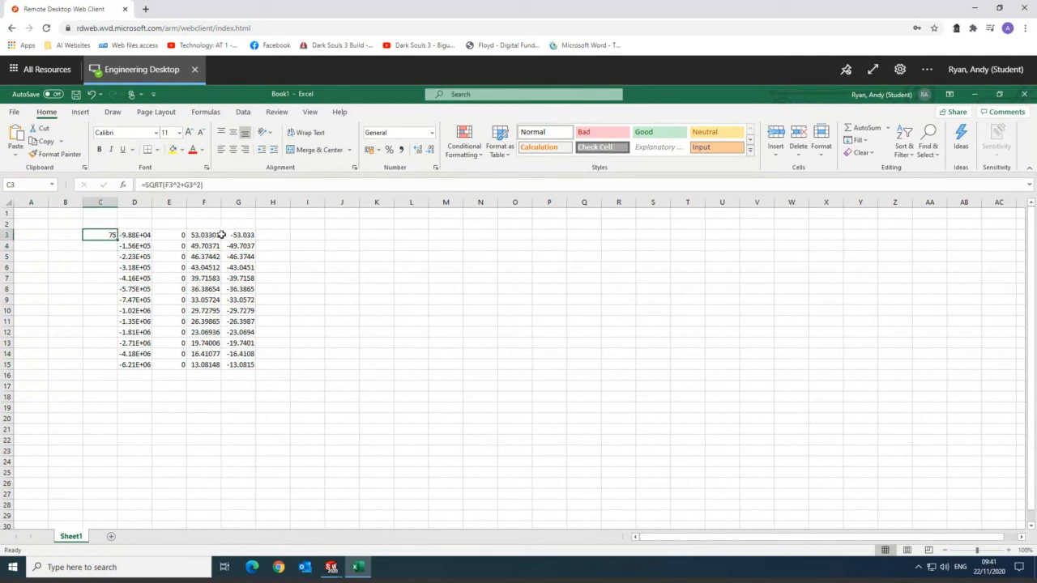
{"action": "left_click_drag", "start_coordinate": [117, 239], "coordinate": [105, 373]}
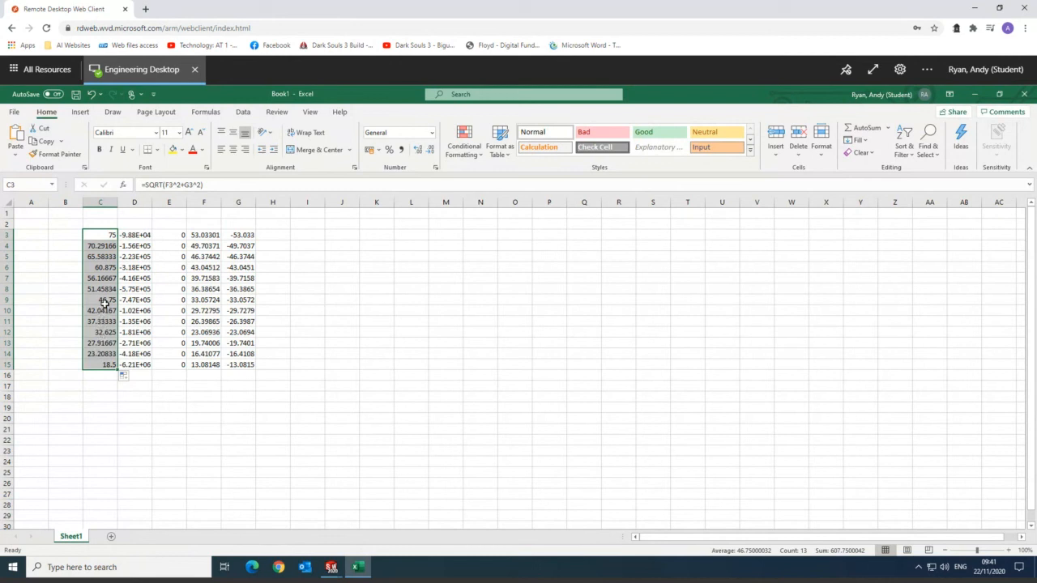
Step: Insert a scatter chart with smooth lines and no markers from the radius and stress values in C3:D15
{"action": "left_click", "coordinate": [65, 226]}
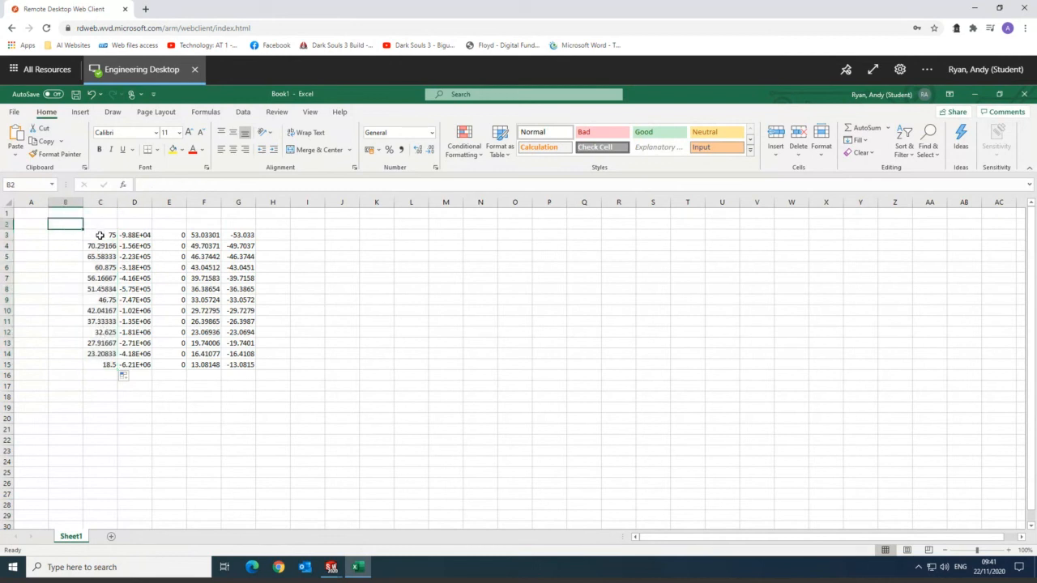
{"action": "left_click_drag", "start_coordinate": [99, 235], "coordinate": [151, 366]}
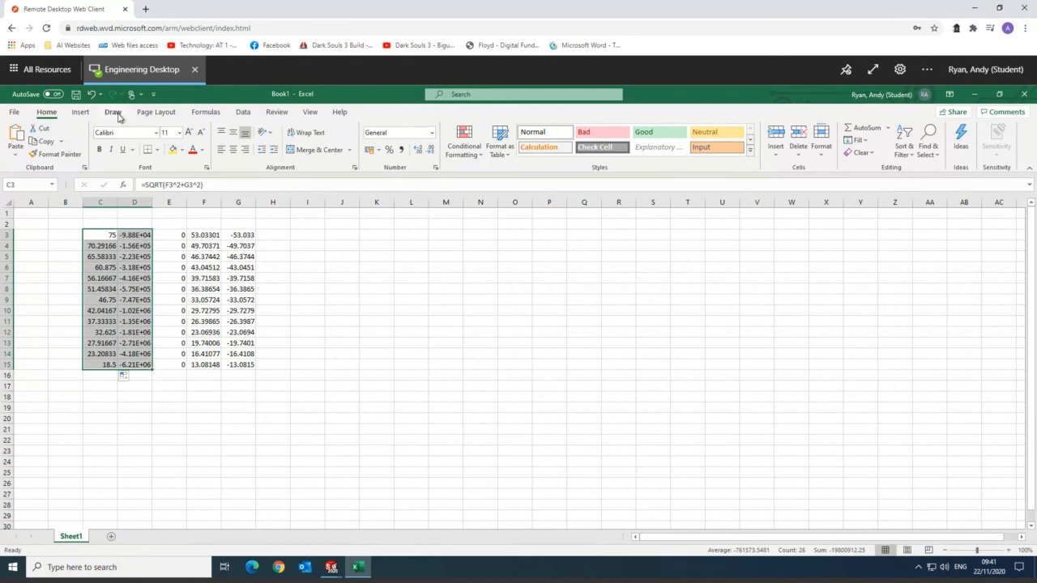
{"action": "left_click", "coordinate": [80, 113]}
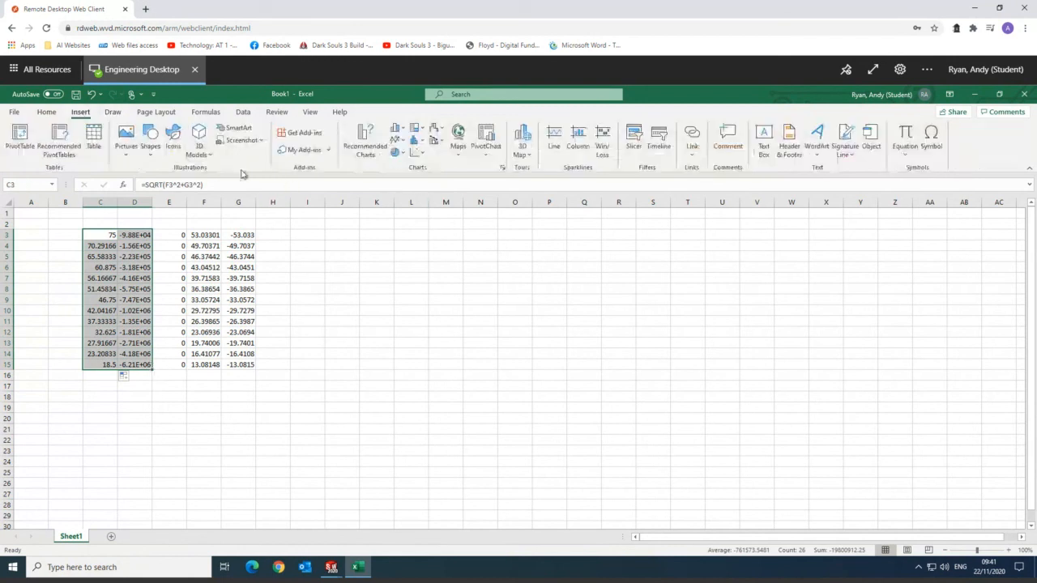
{"action": "left_click", "coordinate": [416, 153]}
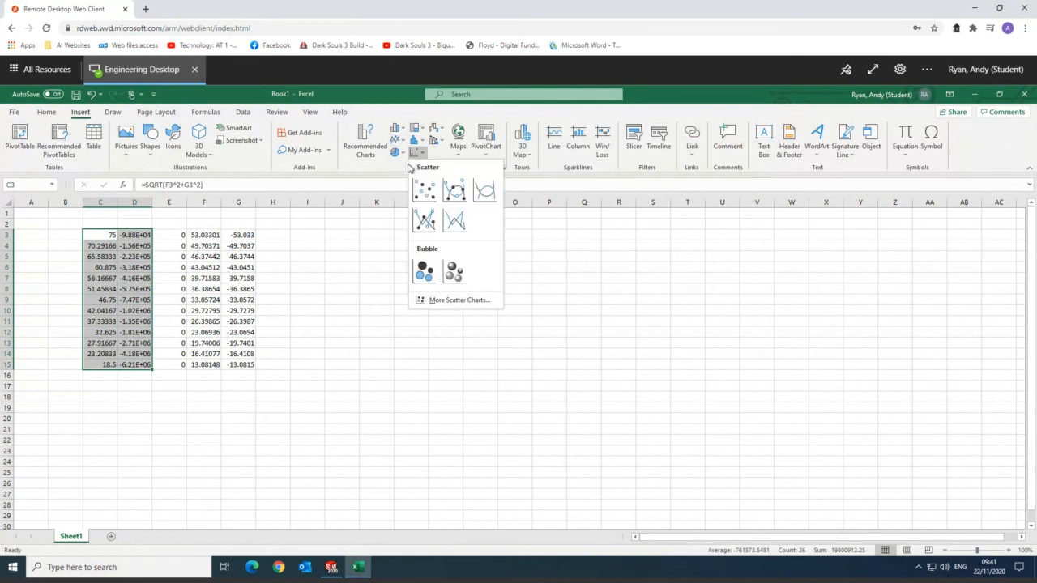
{"action": "left_click", "coordinate": [483, 192]}
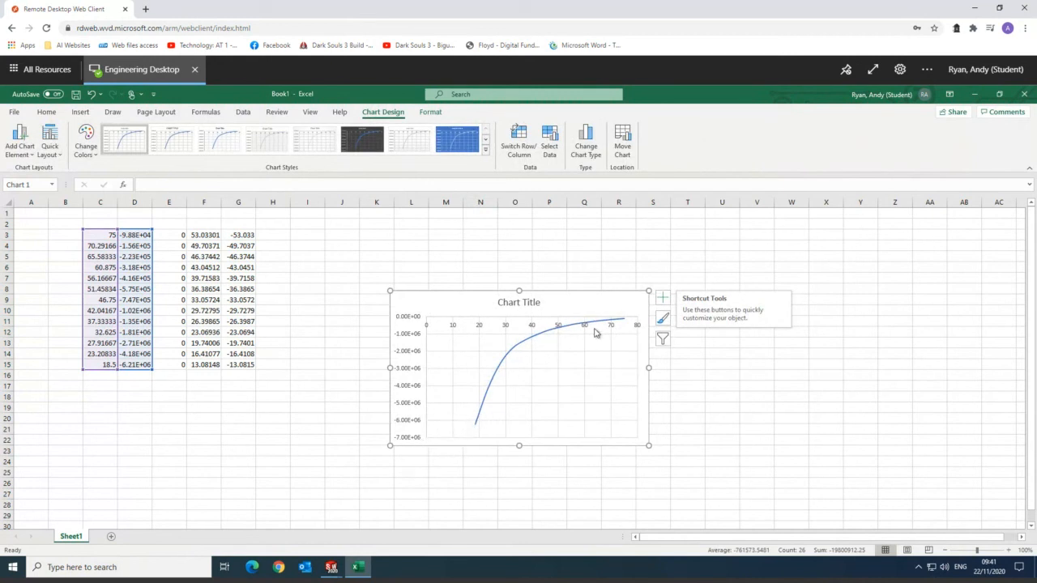
{"action": "mouse_move", "coordinate": [625, 325]}
Step: Switch to the Thick Cylinder part in SOLIDWORKS, close the probe results and set the stress plot to SY: Y Normal Stress
{"action": "mouse_move", "coordinate": [354, 576]}
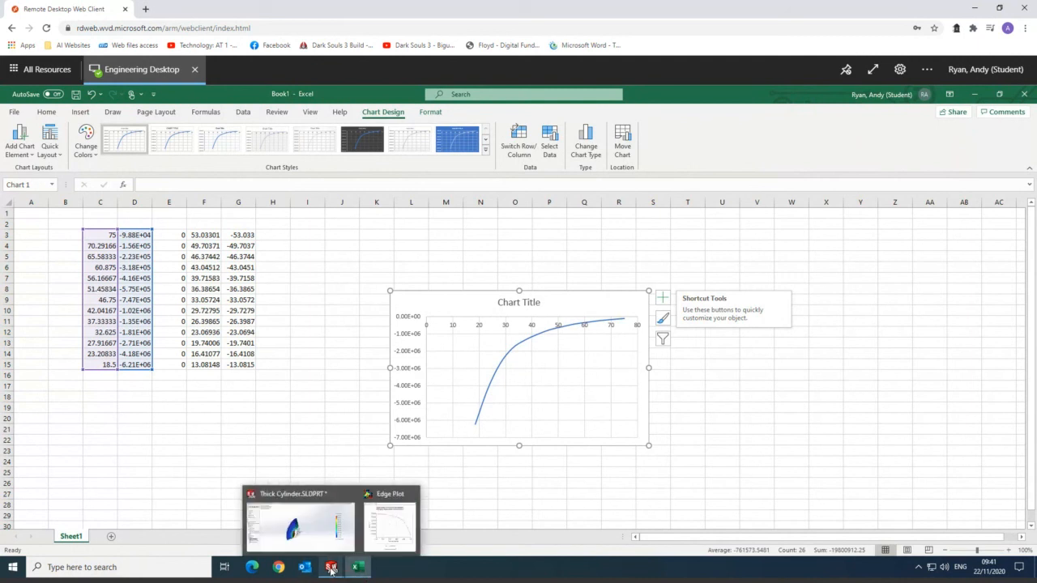
{"action": "left_click", "coordinate": [299, 523]}
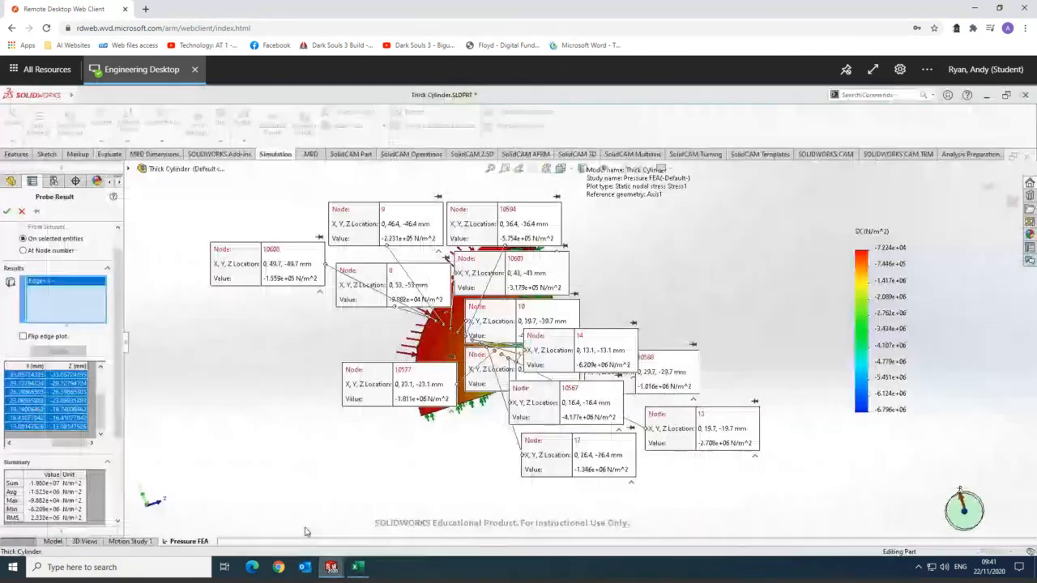
{"action": "left_click", "coordinate": [22, 211]}
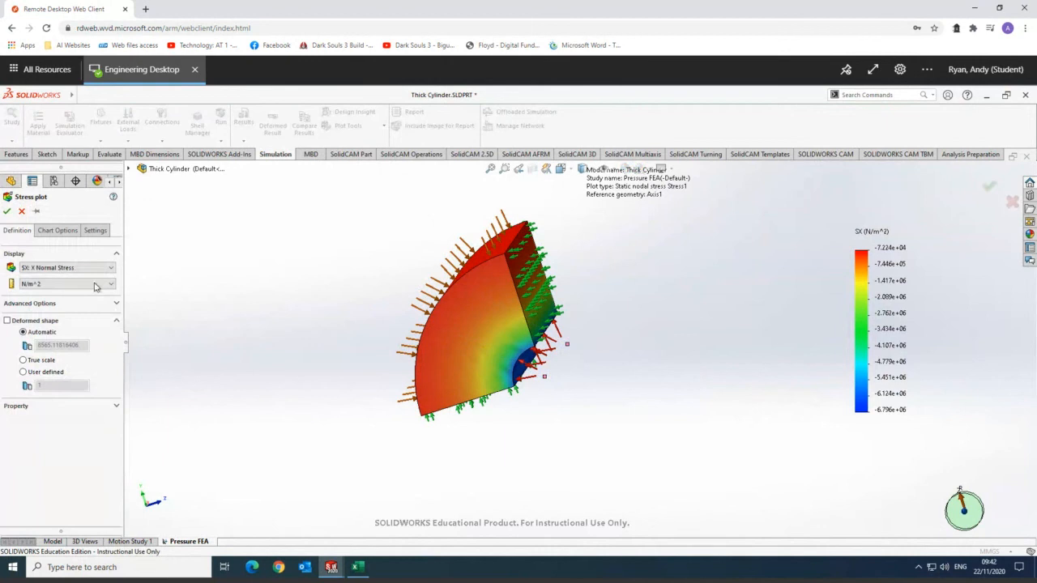
{"action": "left_click", "coordinate": [93, 269]}
{"action": "left_click", "coordinate": [59, 289]}
{"action": "left_click", "coordinate": [5, 212]}
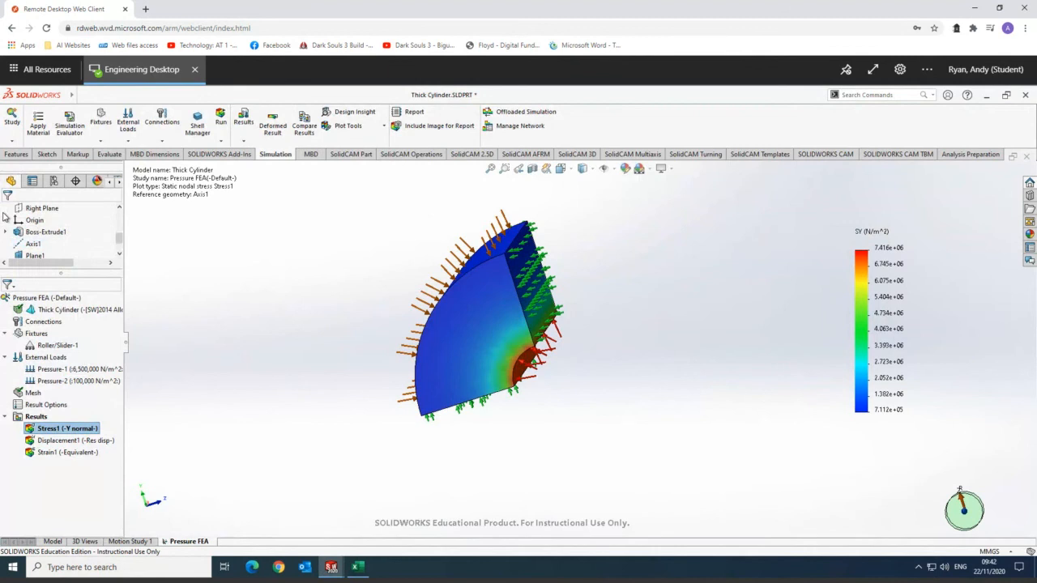
Step: Probe the Y normal stress on selected entities along the radial edge across the middle of the cylinder segment's front face
{"action": "right_click", "coordinate": [71, 429]}
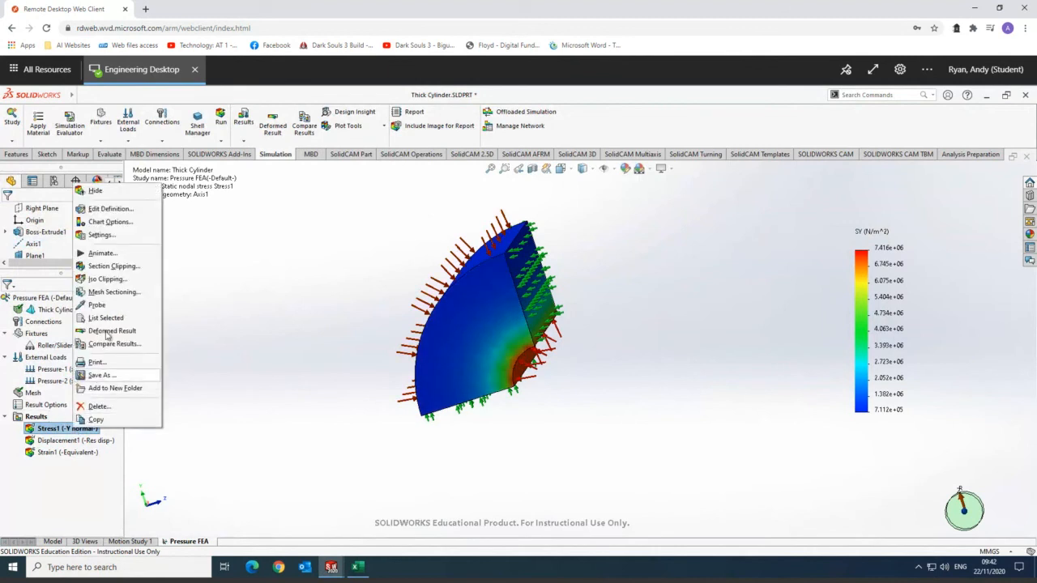
{"action": "left_click", "coordinate": [99, 307]}
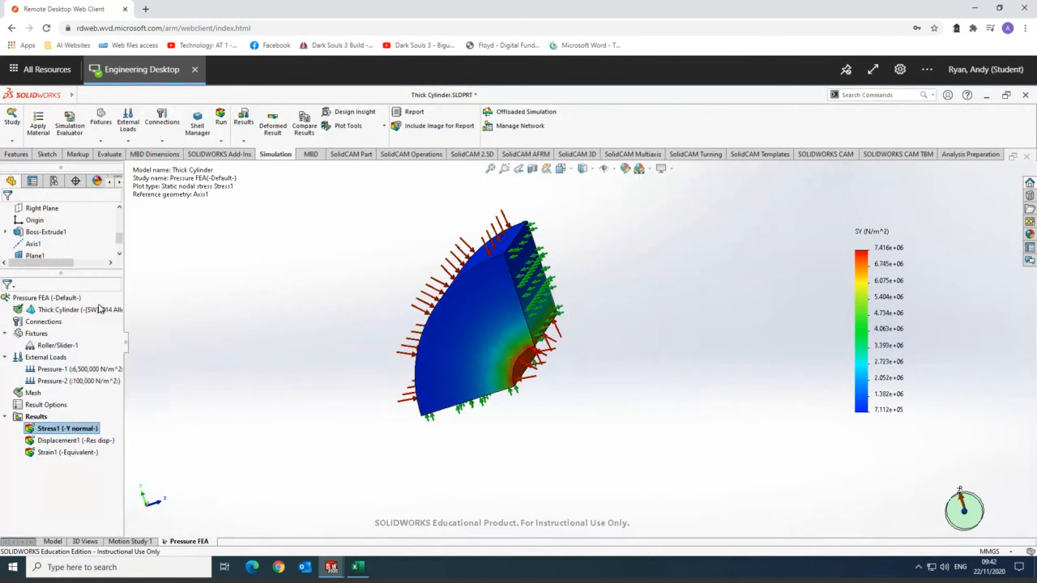
{"action": "left_click", "coordinate": [490, 354]}
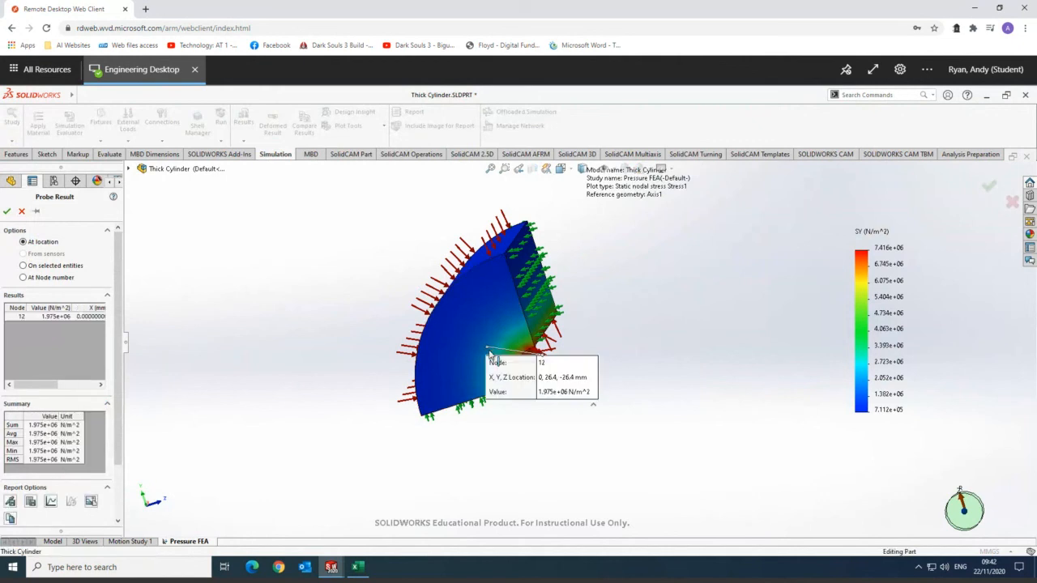
{"action": "left_click", "coordinate": [53, 267]}
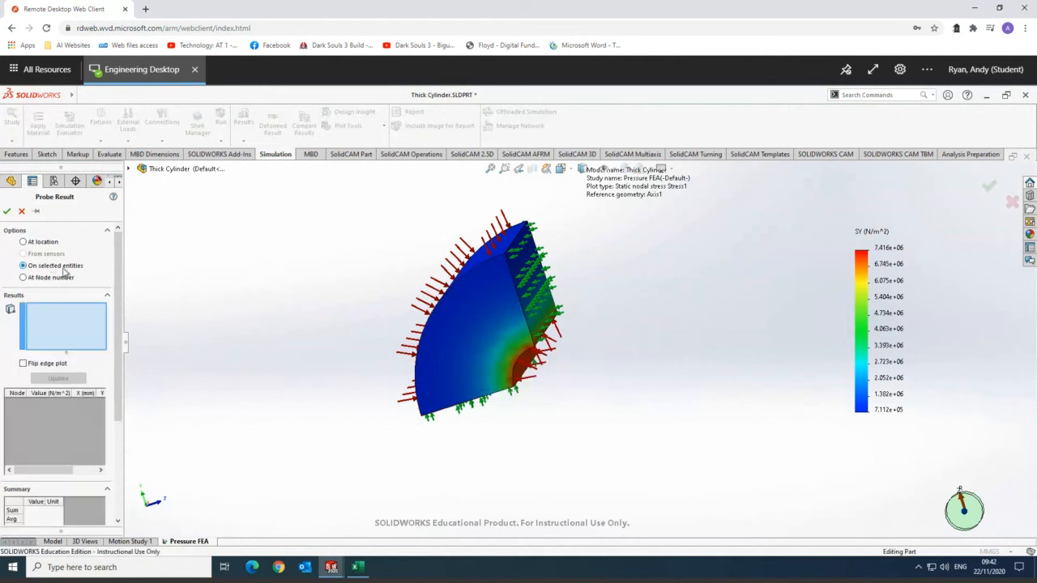
{"action": "left_click", "coordinate": [478, 346]}
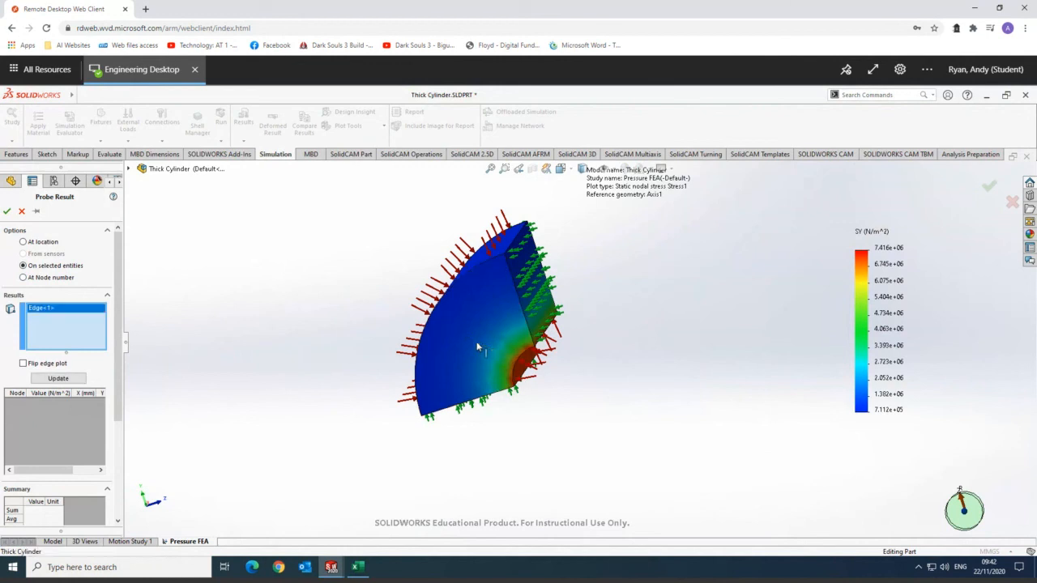
{"action": "left_click", "coordinate": [77, 378]}
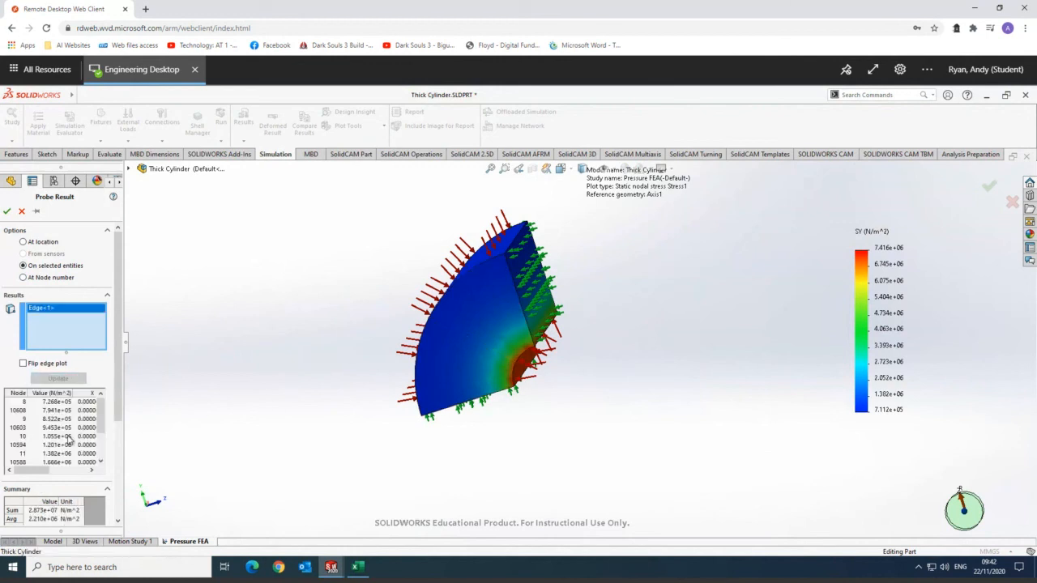
Step: Plot the probed Y normal stress along the selected edge and examine the curve
{"action": "scroll", "coordinate": [69, 486], "scroll_direction": "down", "scroll_amount": 2}
{"action": "scroll", "coordinate": [91, 457], "scroll_direction": "down", "scroll_amount": 1}
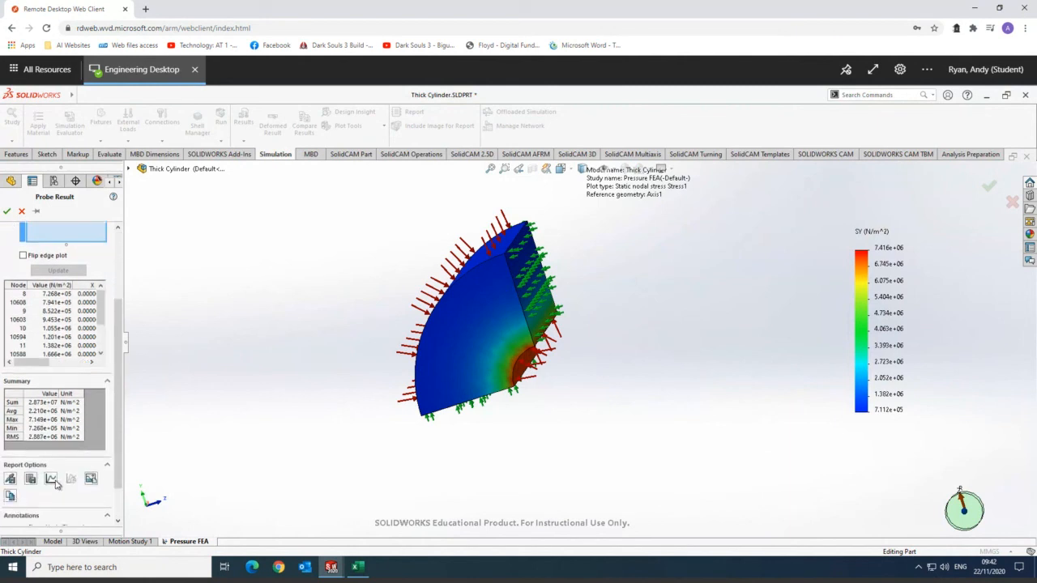
{"action": "left_click", "coordinate": [50, 479]}
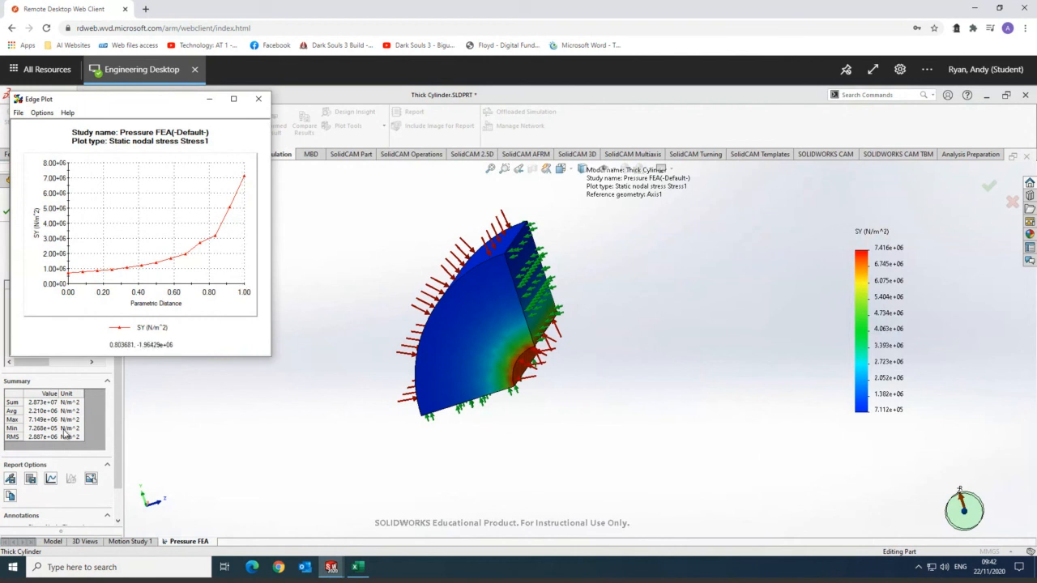
Step: Copy all rows of the Y normal stress probe results, including node numbers, stress values and X, Y and Z coordinates
{"action": "scroll", "coordinate": [65, 436], "scroll_direction": "up", "scroll_amount": 3}
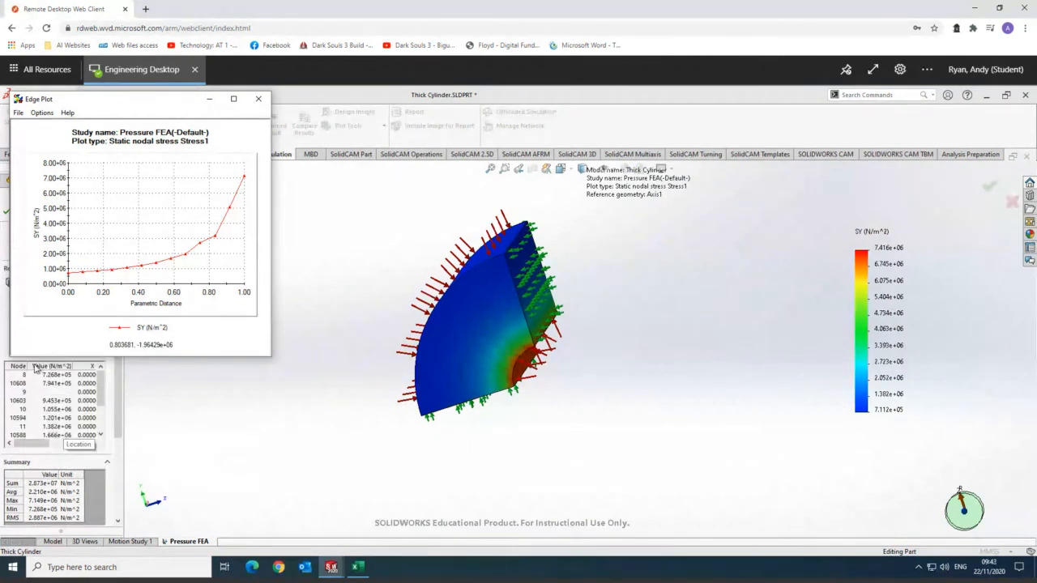
{"action": "left_click", "coordinate": [22, 381]}
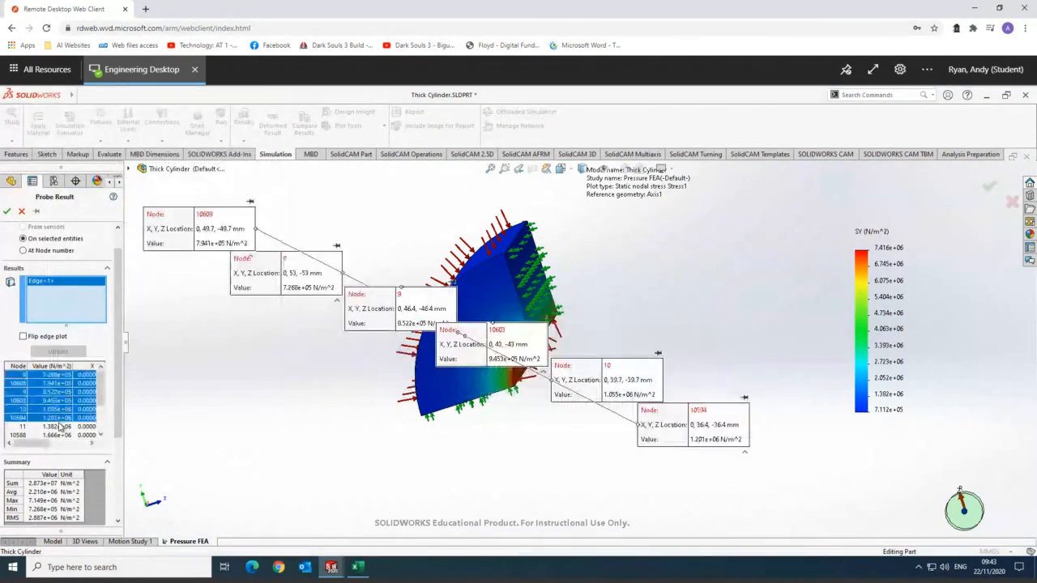
{"action": "left_click", "coordinate": [21, 375]}
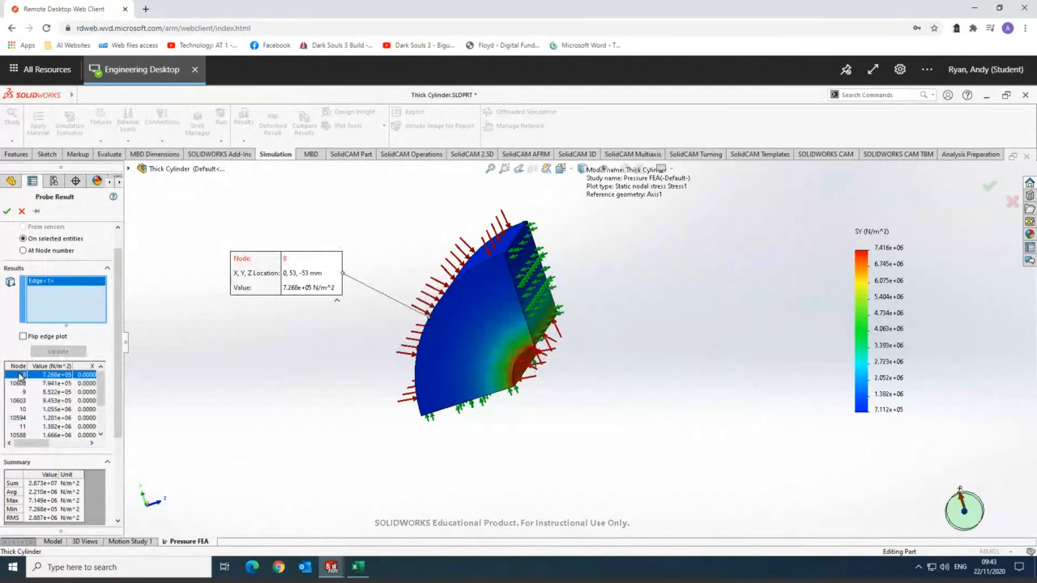
{"action": "key", "text": "shift+Down"}
{"action": "key", "text": "shift+Down"}
{"action": "key", "text": "shift+Down"}
{"action": "key", "text": "shift+Down"}
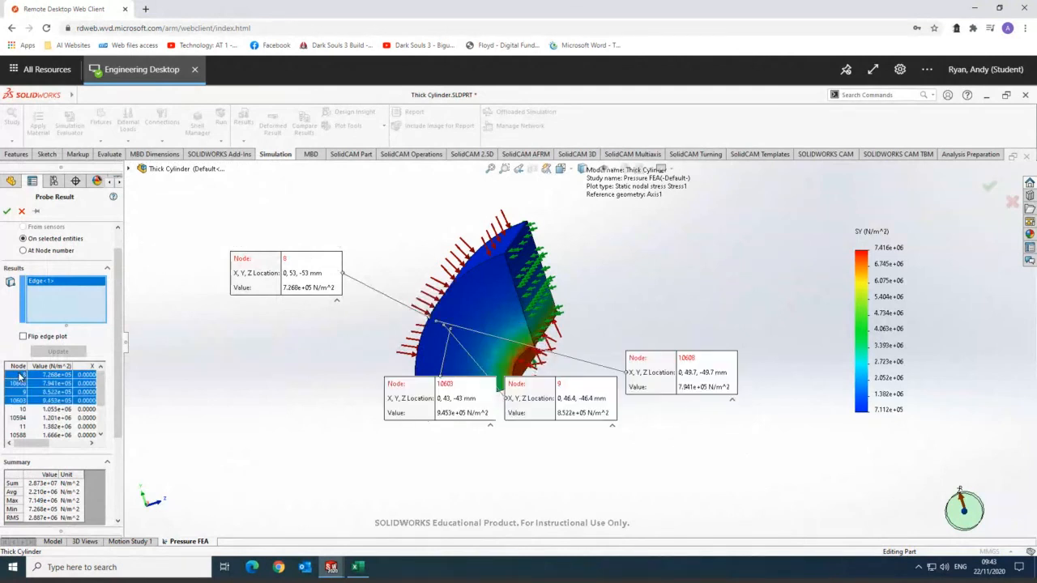
{"action": "key", "text": "shift+Down"}
{"action": "key", "text": "shift+Down"}
{"action": "key", "text": "shift+Down"}
{"action": "key", "text": "shift+Down"}
{"action": "key", "text": "shift+Down"}
{"action": "key", "text": "shift+Down"}
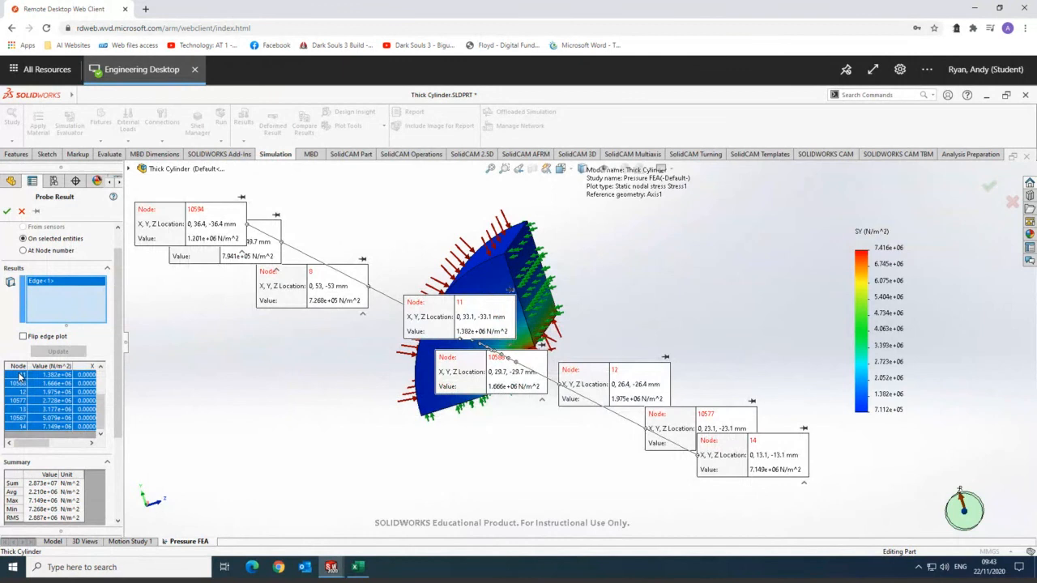
{"action": "key", "text": "shift+Right"}
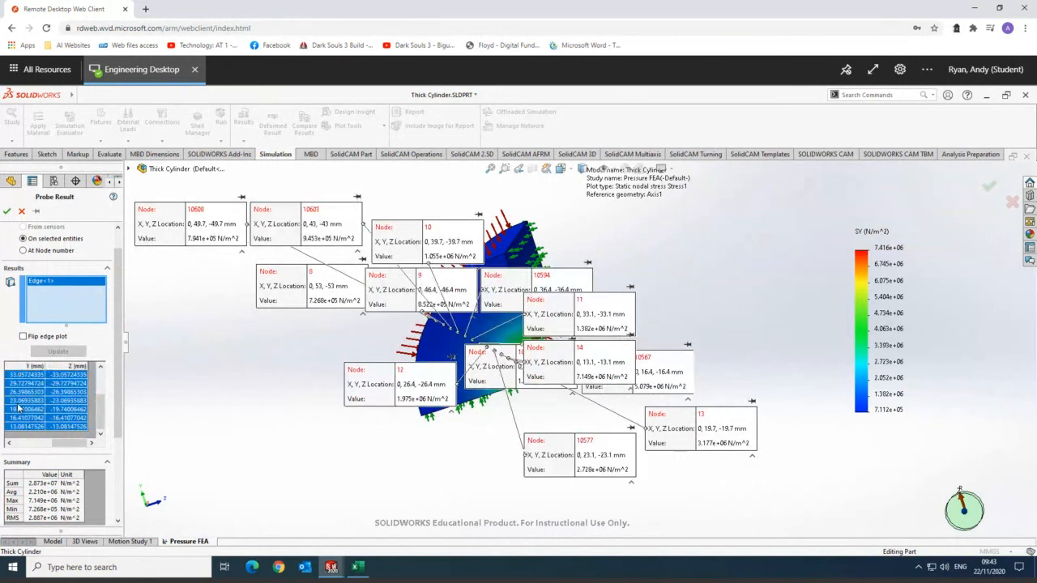
{"action": "right_click", "coordinate": [18, 408]}
{"action": "left_click", "coordinate": [45, 438]}
Step: Switch to the Book1 workbook in Excel and paste the copied Y normal stress probe results starting at cell C17
{"action": "left_click", "coordinate": [357, 567]}
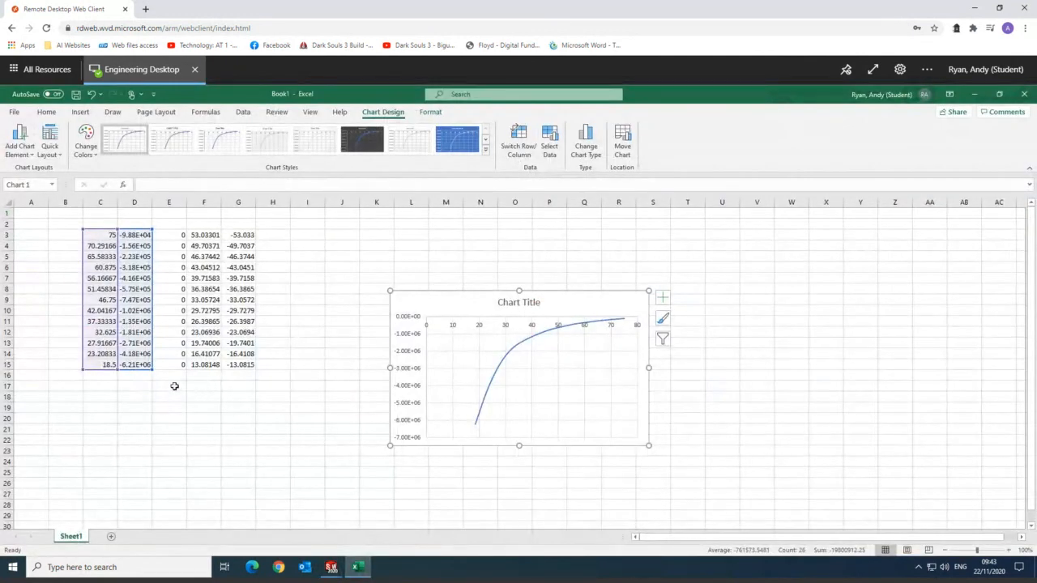
{"action": "right_click", "coordinate": [135, 389]}
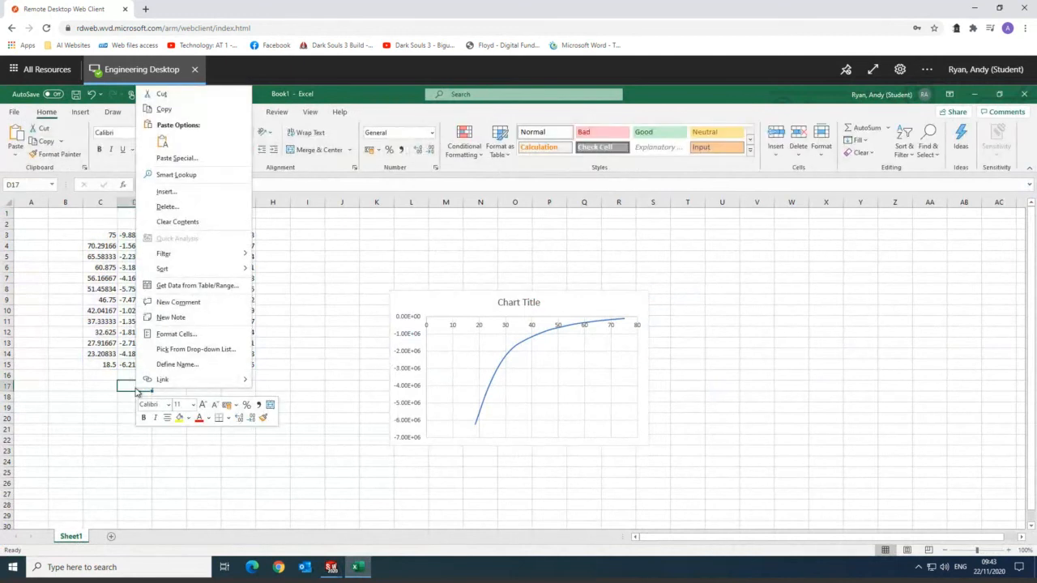
{"action": "right_click", "coordinate": [106, 388]}
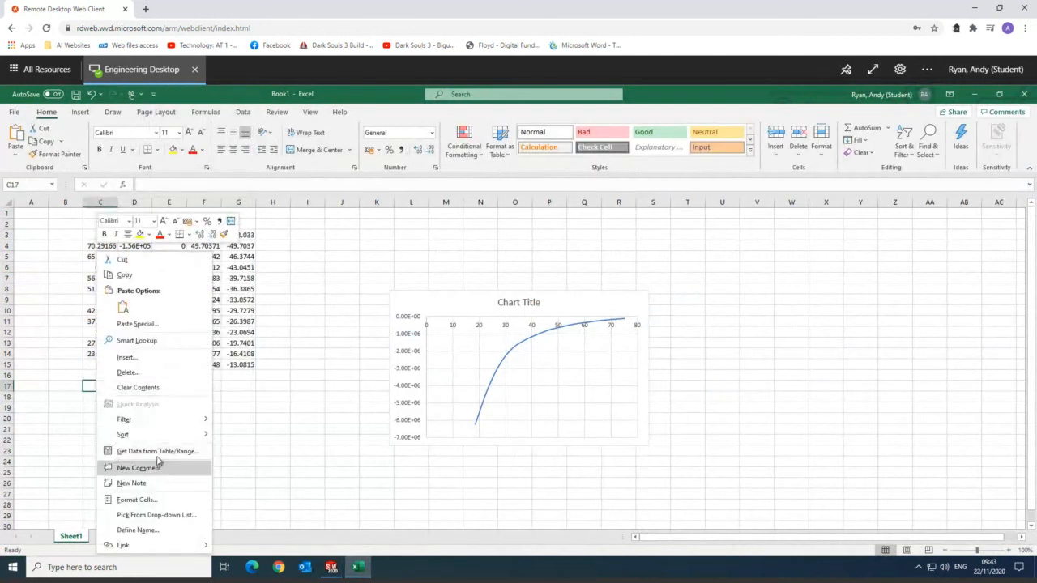
{"action": "left_click", "coordinate": [122, 308]}
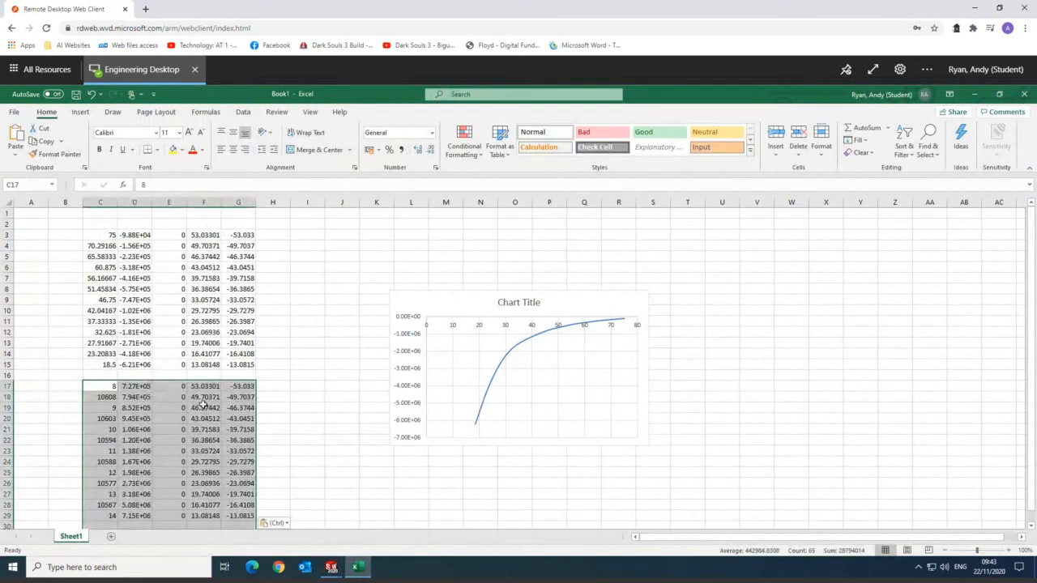
{"action": "left_click", "coordinate": [333, 397]}
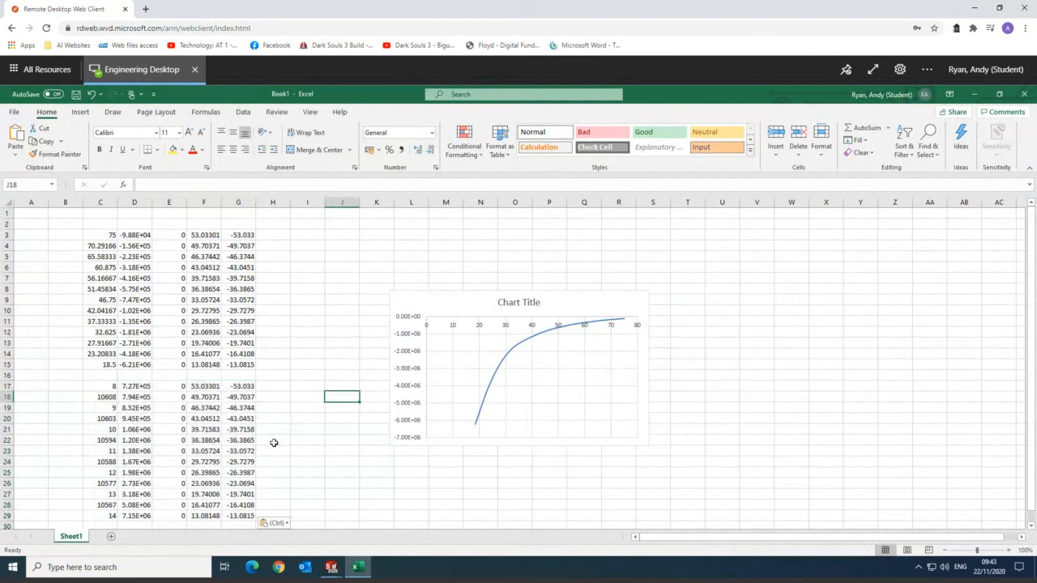
Step: Fill the radius formula from C15 down to C29, replacing the pasted node numbers, and clear the blank separator row's cell C16
{"action": "left_click", "coordinate": [104, 365]}
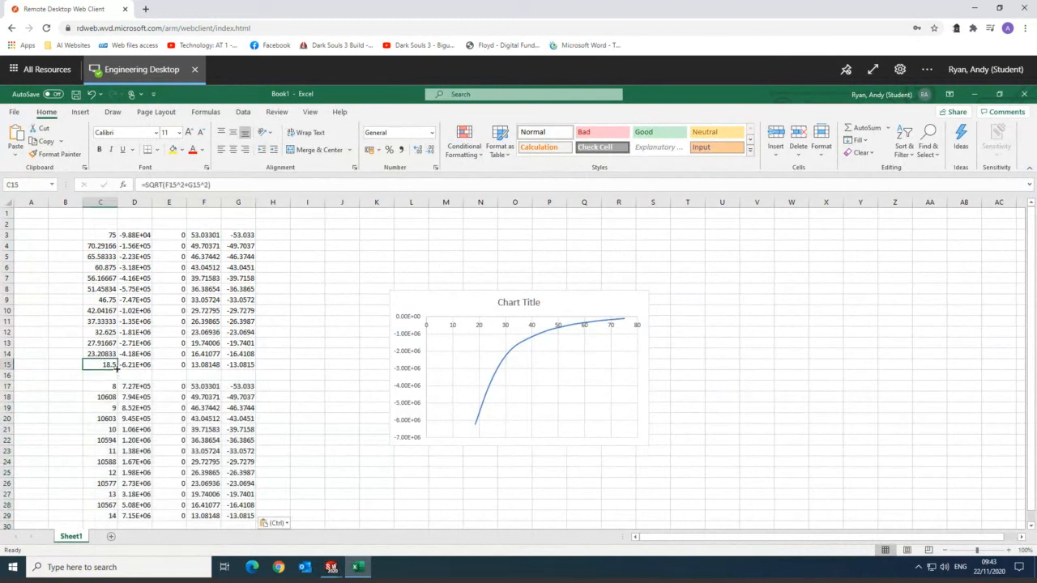
{"action": "left_click_drag", "start_coordinate": [118, 369], "coordinate": [102, 519]}
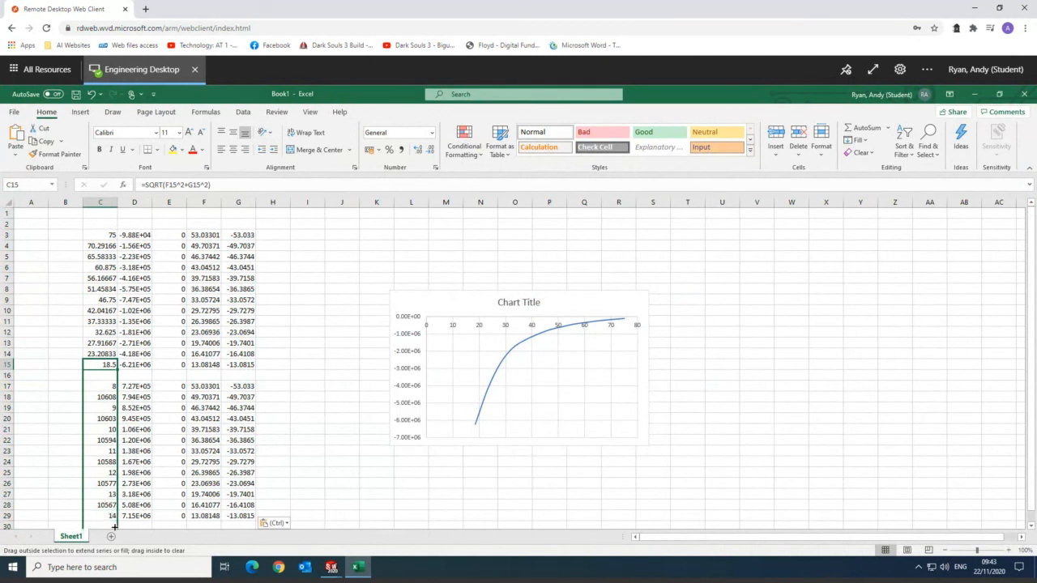
{"action": "key", "text": "ctrl+d"}
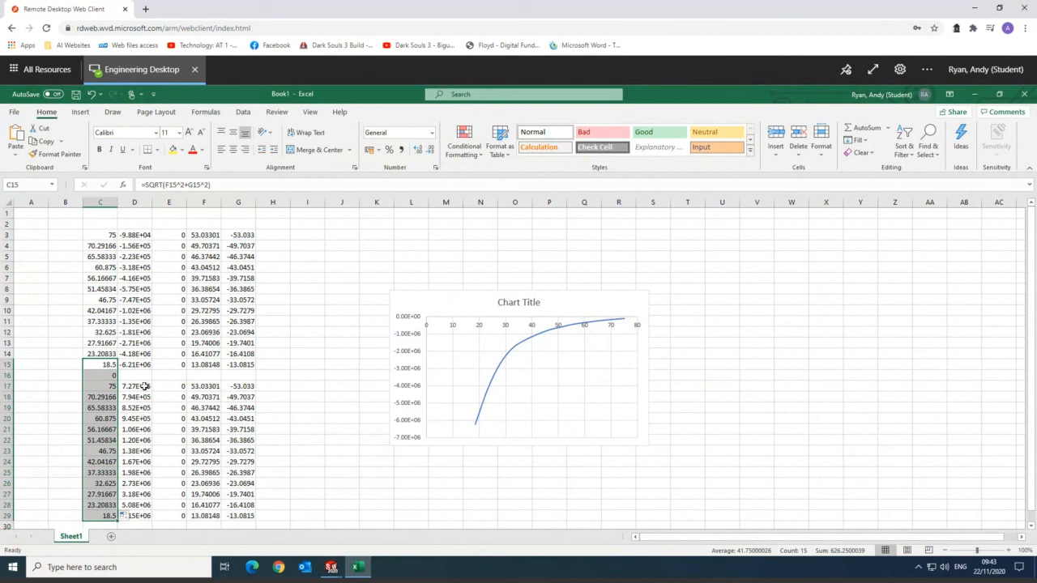
{"action": "left_click", "coordinate": [101, 378]}
{"action": "key", "text": "Delete"}
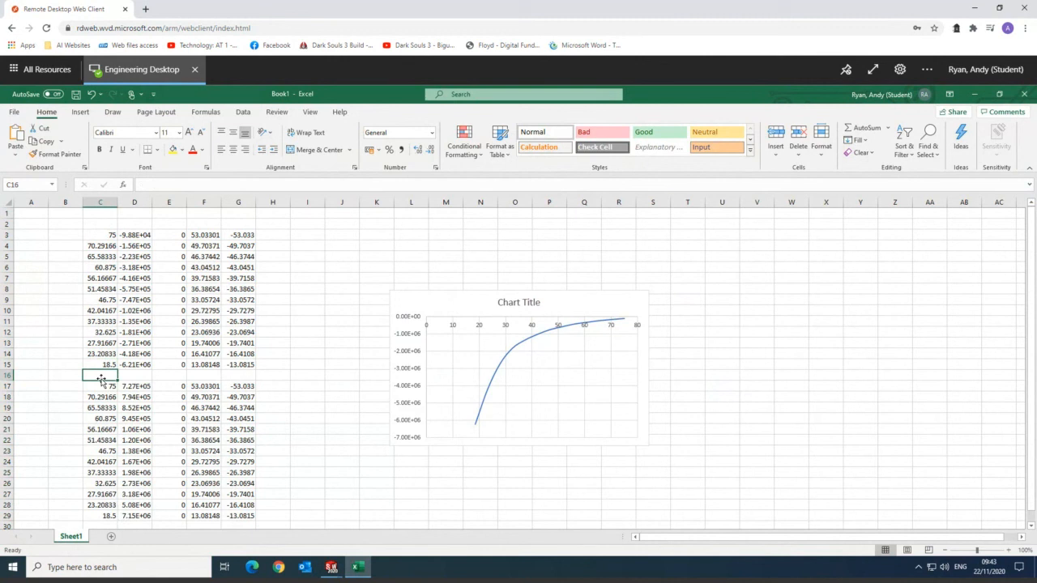